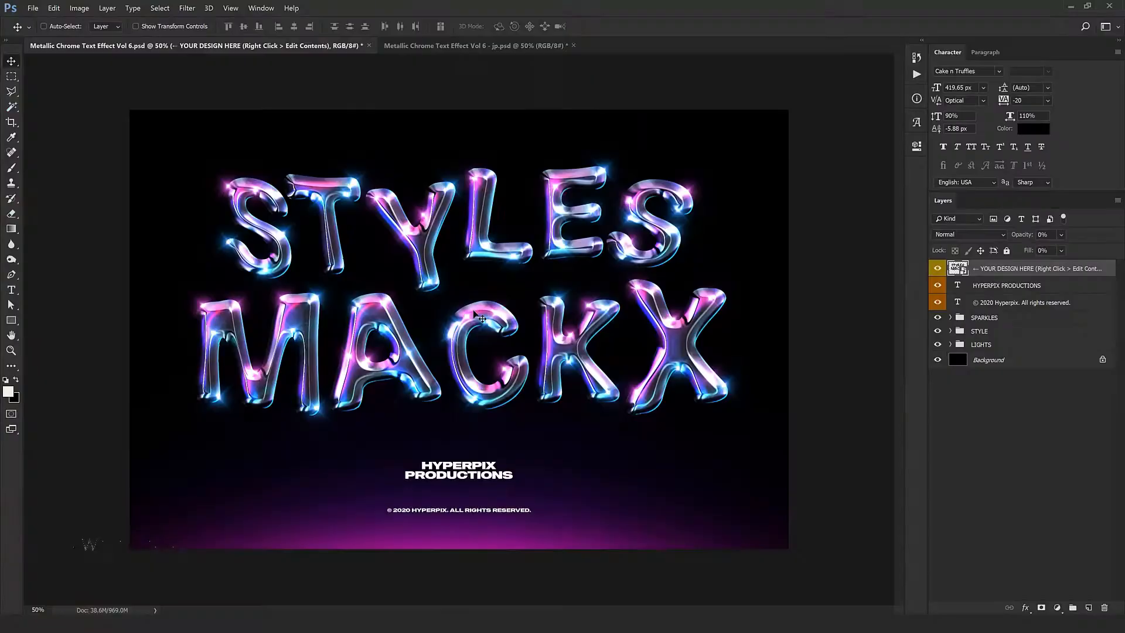
- Examine the Japanese version of the chrome text effect up close, and close that document
left_click(475, 45)
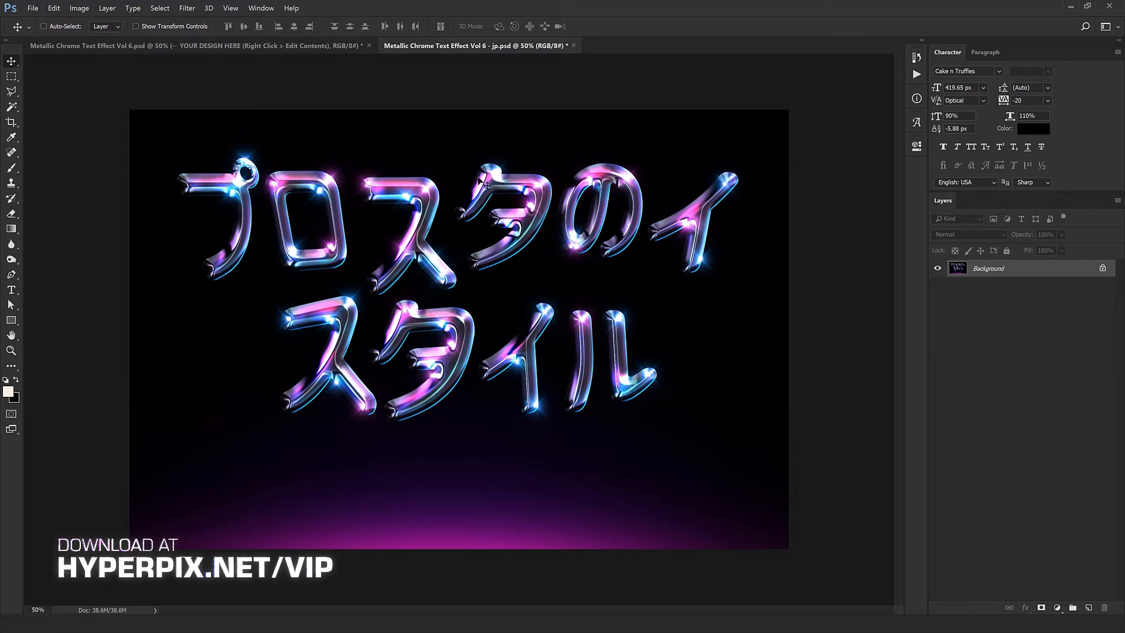
scroll(470, 173, "up", 1)
left_click_drag(470, 172, 487, 213)
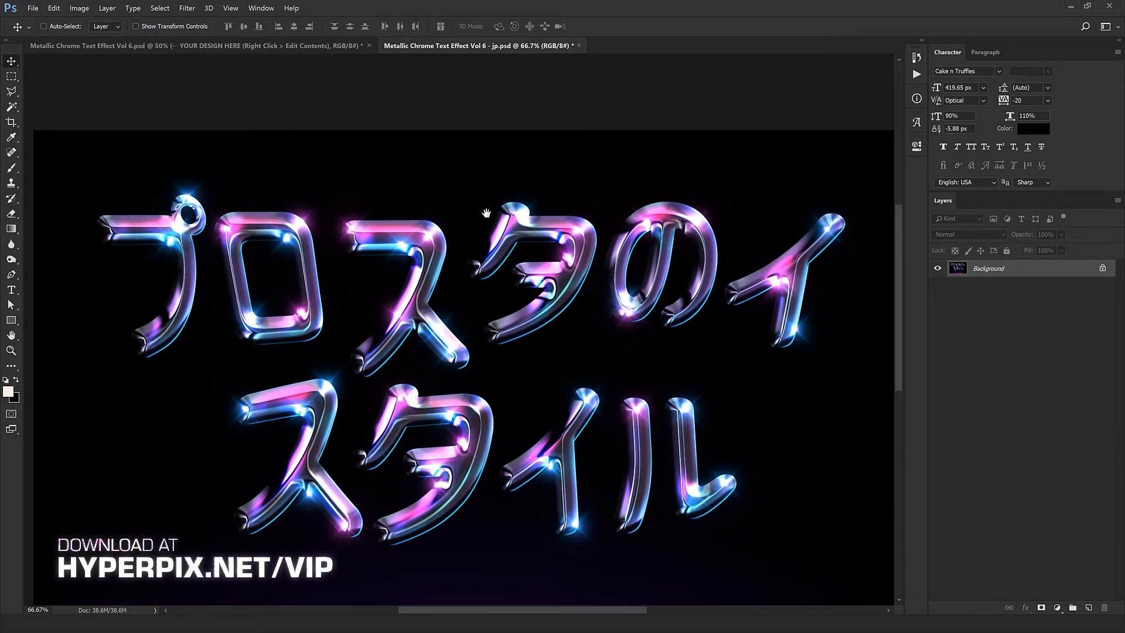
left_click(484, 246, "ctrl")
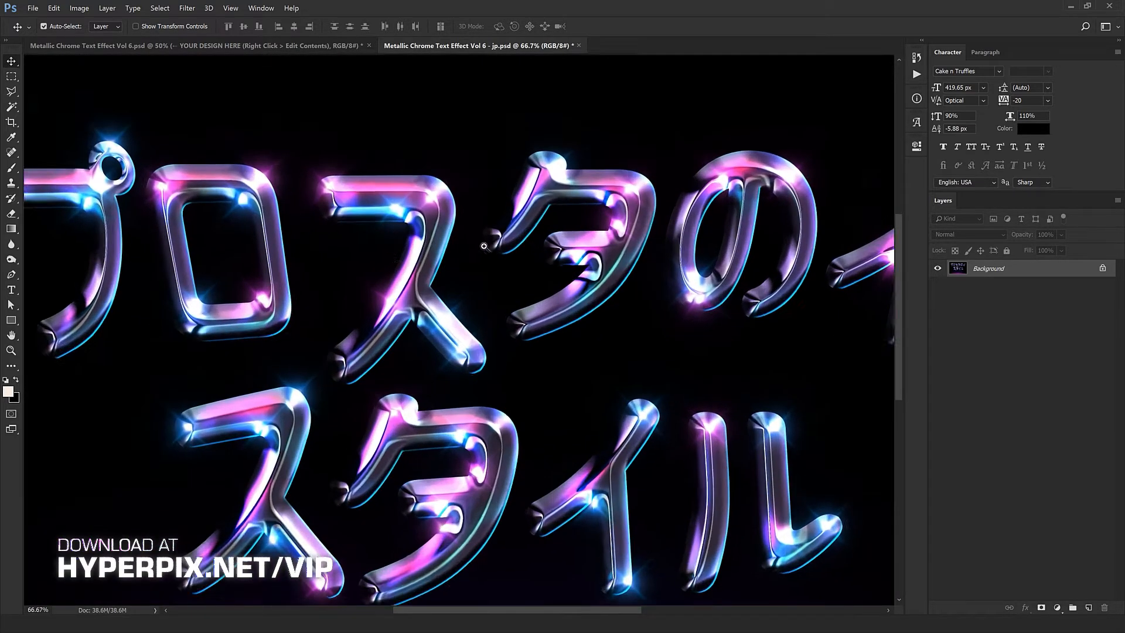
left_click_drag(484, 246, 378, 239)
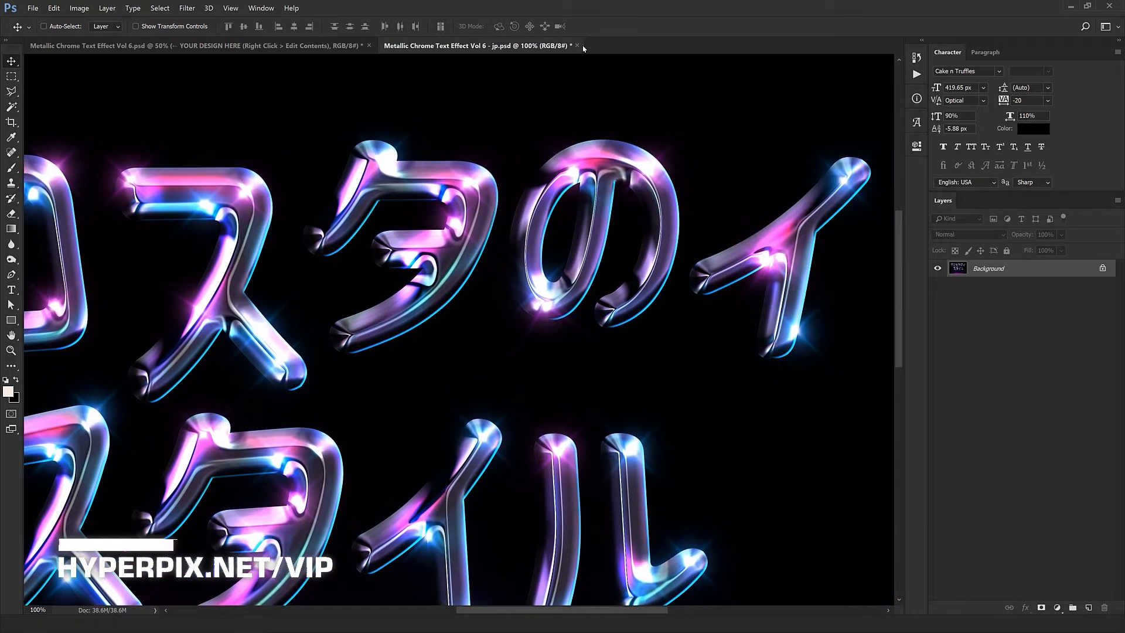
left_click(577, 46)
left_click(552, 235)
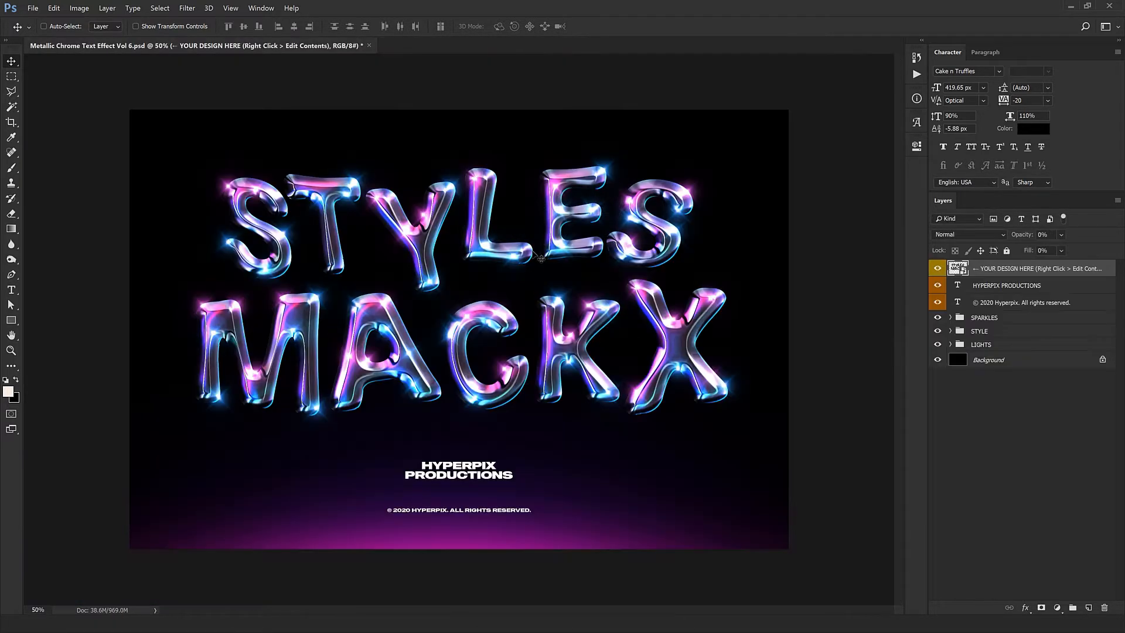
- Open the contents of the YOUR DESIGN HERE smart object and start editing its StyleS text layer
right_click(994, 270)
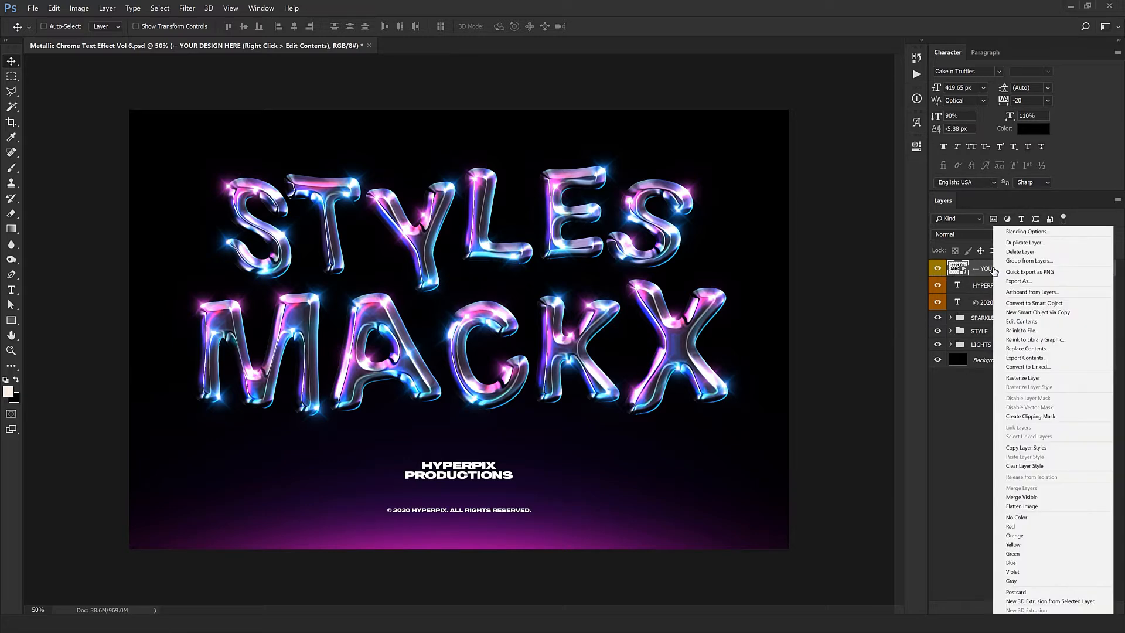
left_click(1005, 321)
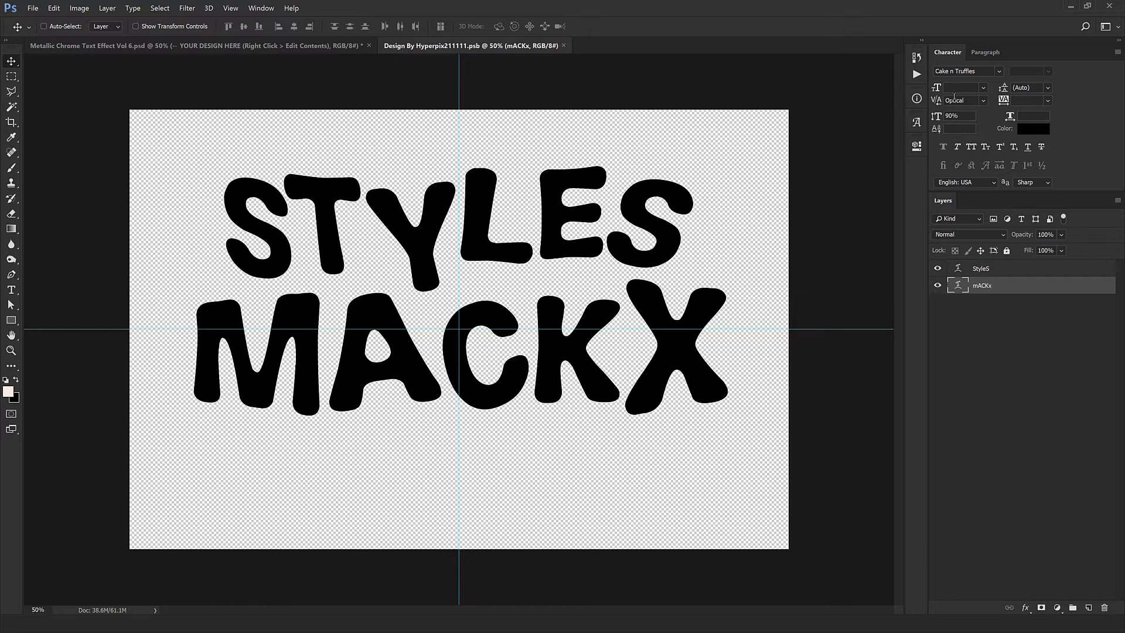
left_click(989, 270)
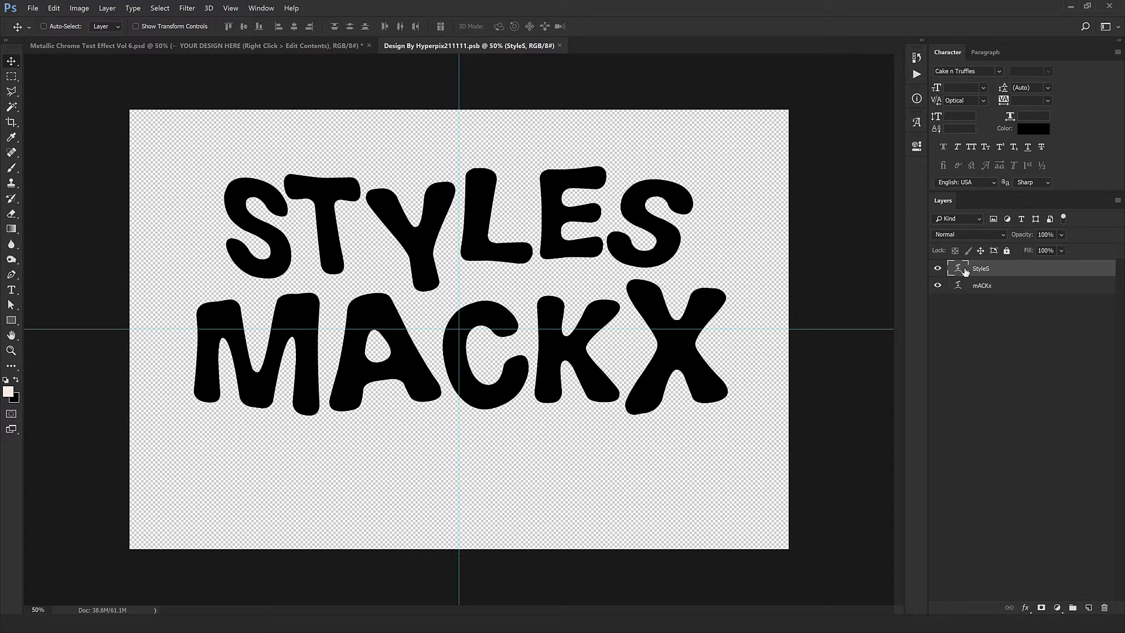
double_click(966, 272)
left_click(536, 246)
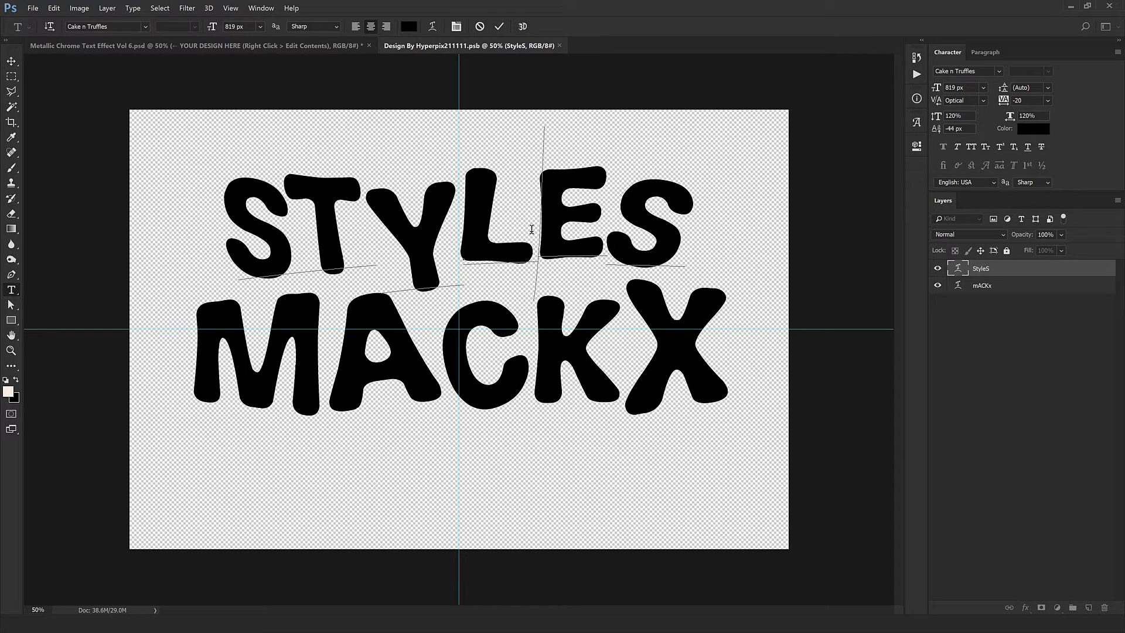
- Inspect the individual character settings of the letters T, Y and E in the STYLES line
left_click_drag(276, 232, 357, 231)
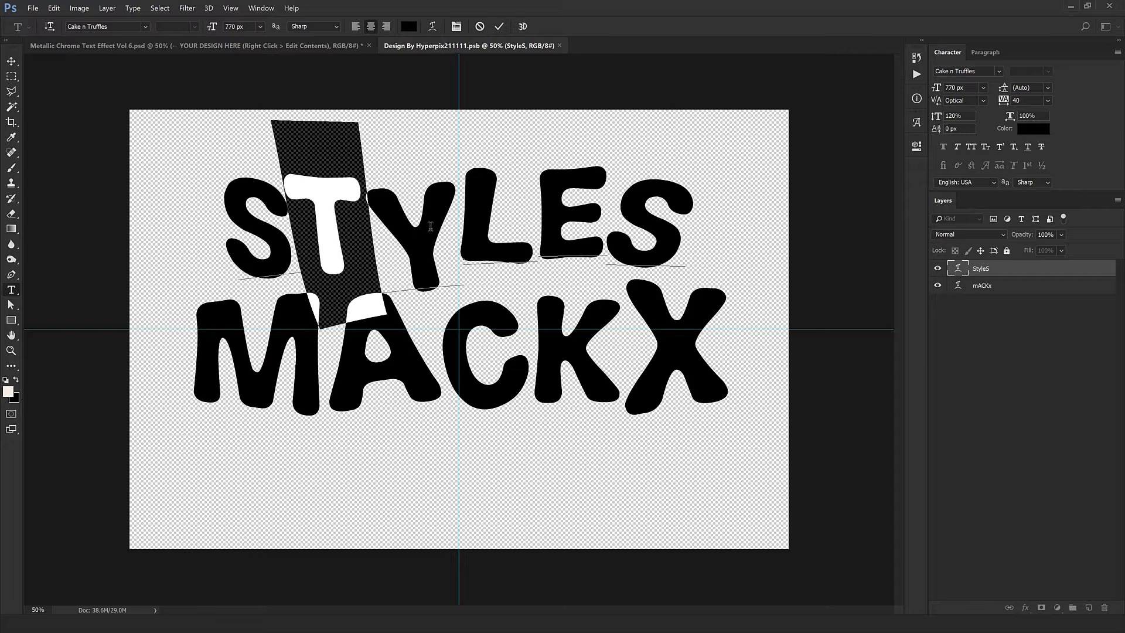
left_click_drag(404, 201, 458, 200)
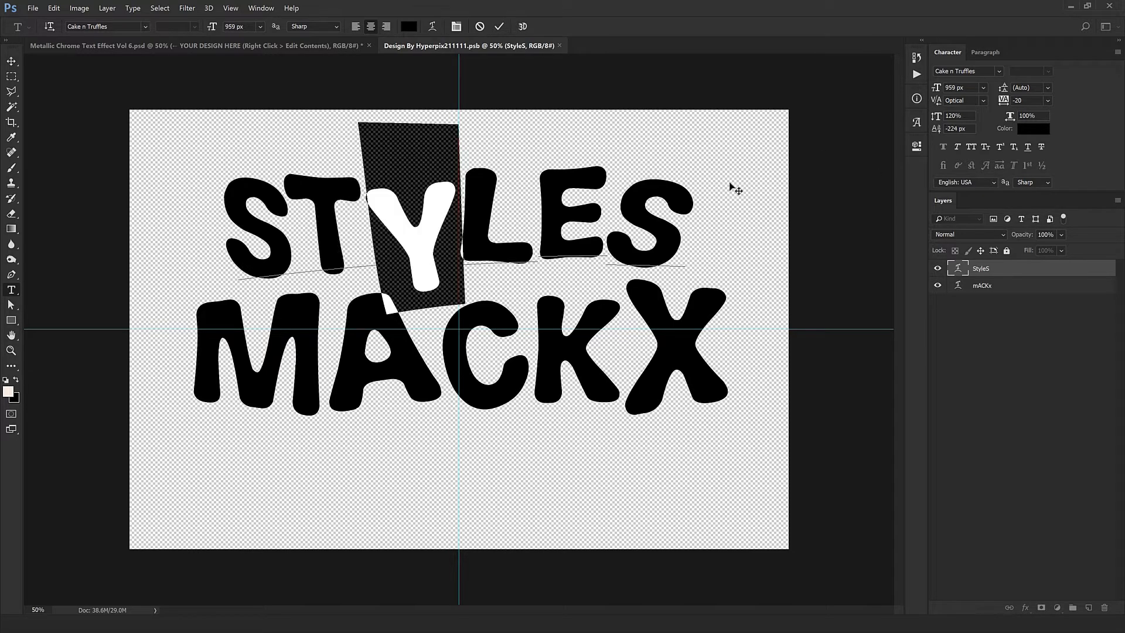
left_click(503, 215)
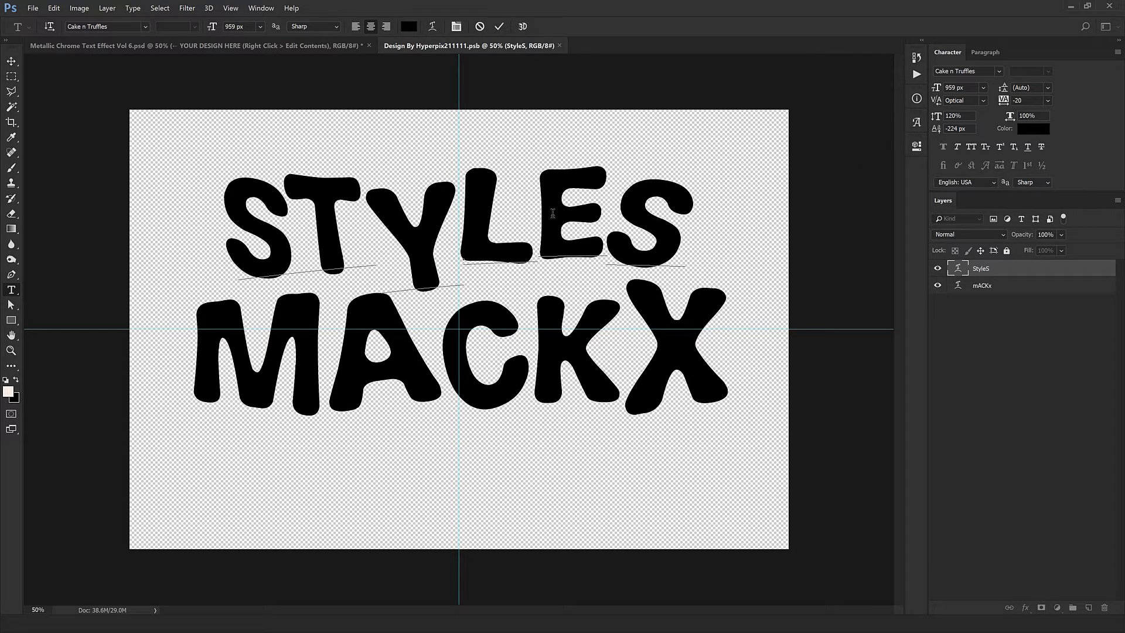
left_click_drag(553, 213, 479, 214)
left_click_drag(617, 224, 540, 222)
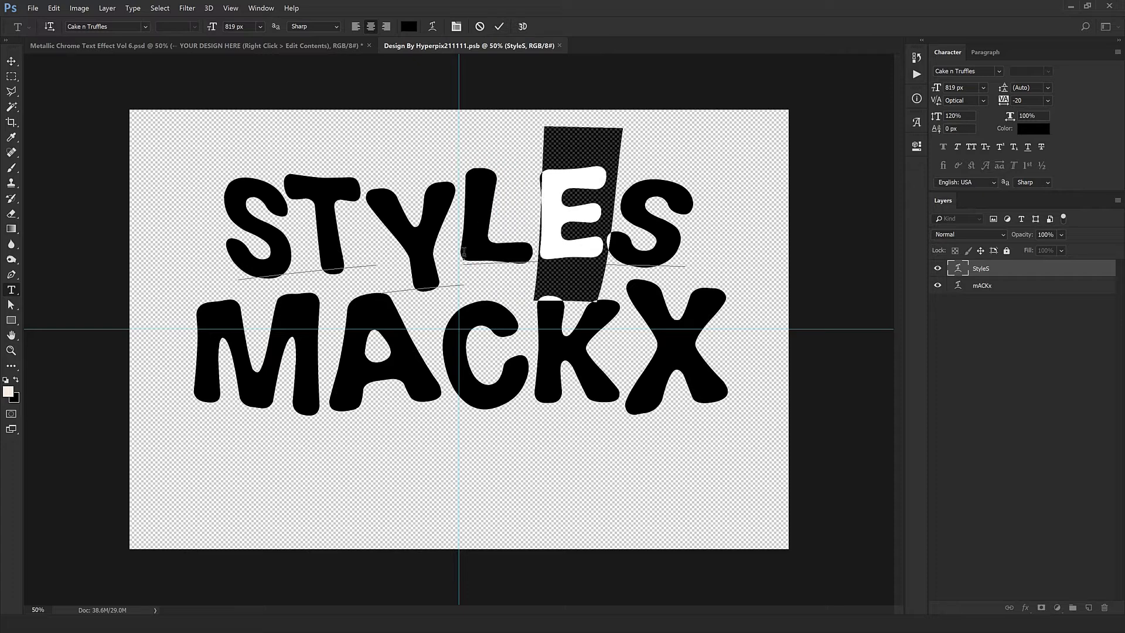
left_click(647, 246)
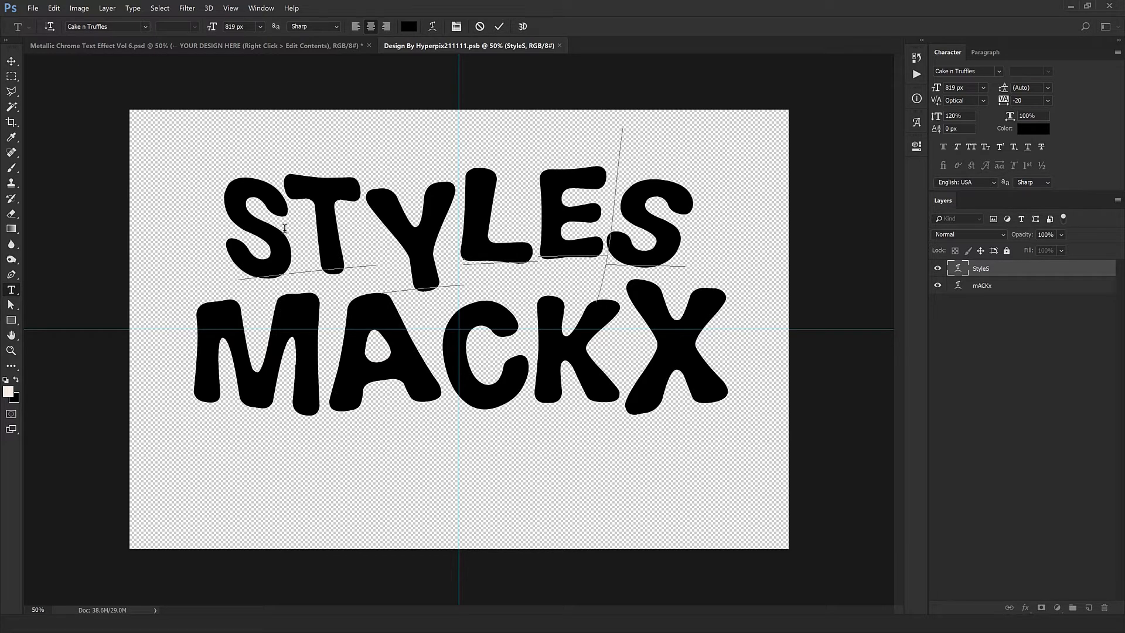
- Replace the first S of STYLES with an M, comparing the uppercase and lowercase glyphs and keeping the lowercase one
left_click_drag(287, 227, 217, 230)
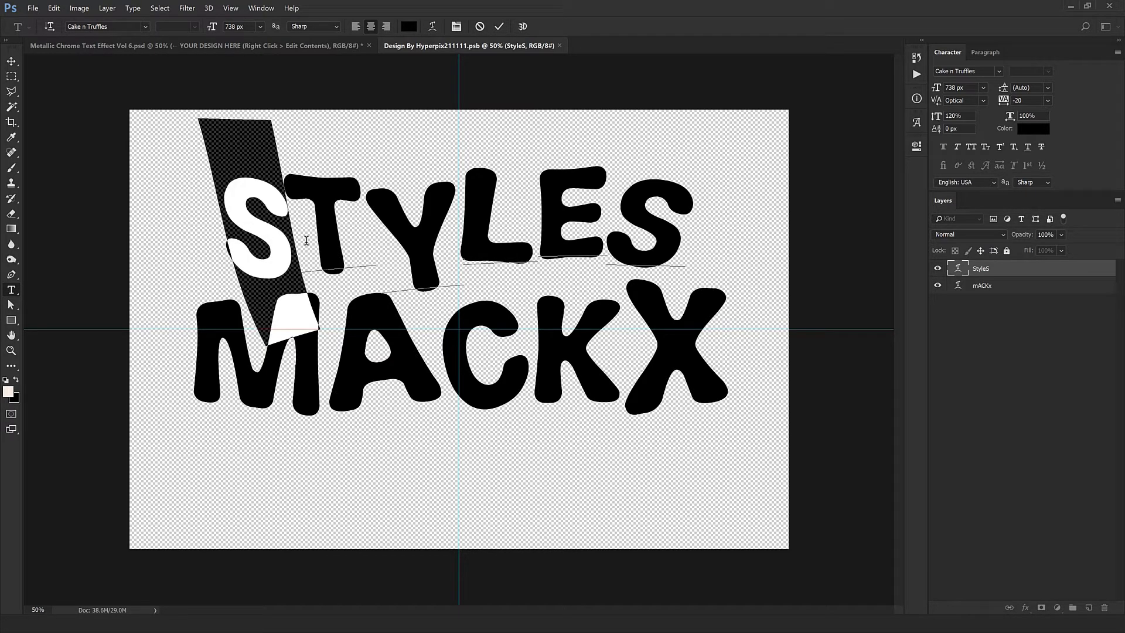
type("M")
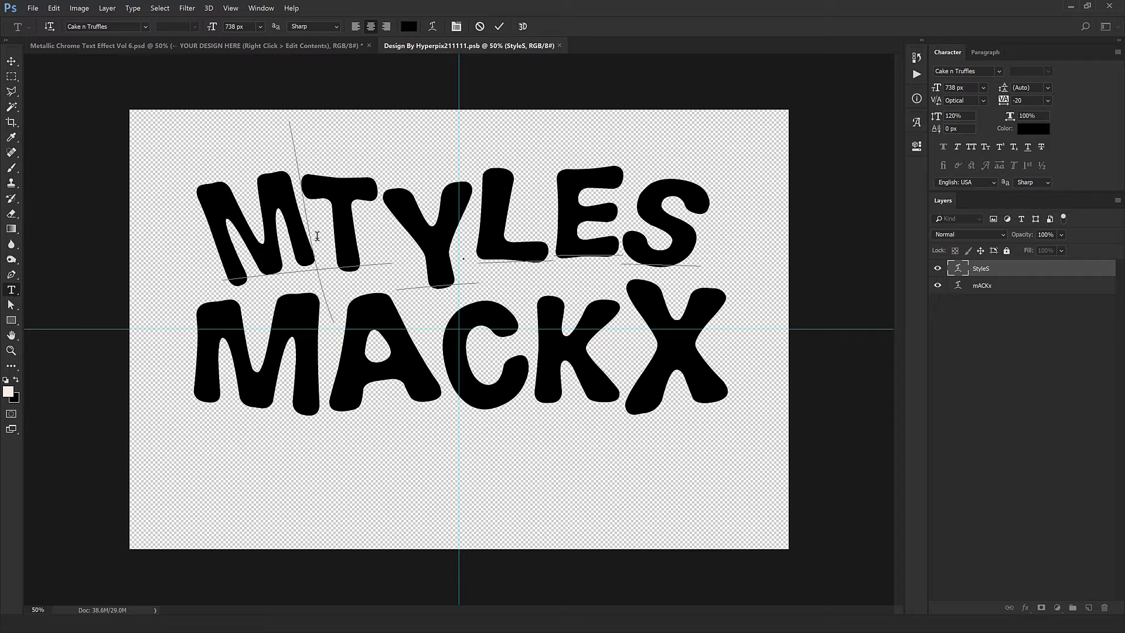
type("M")
key("BackSpace")
left_click_drag(317, 236, 219, 239)
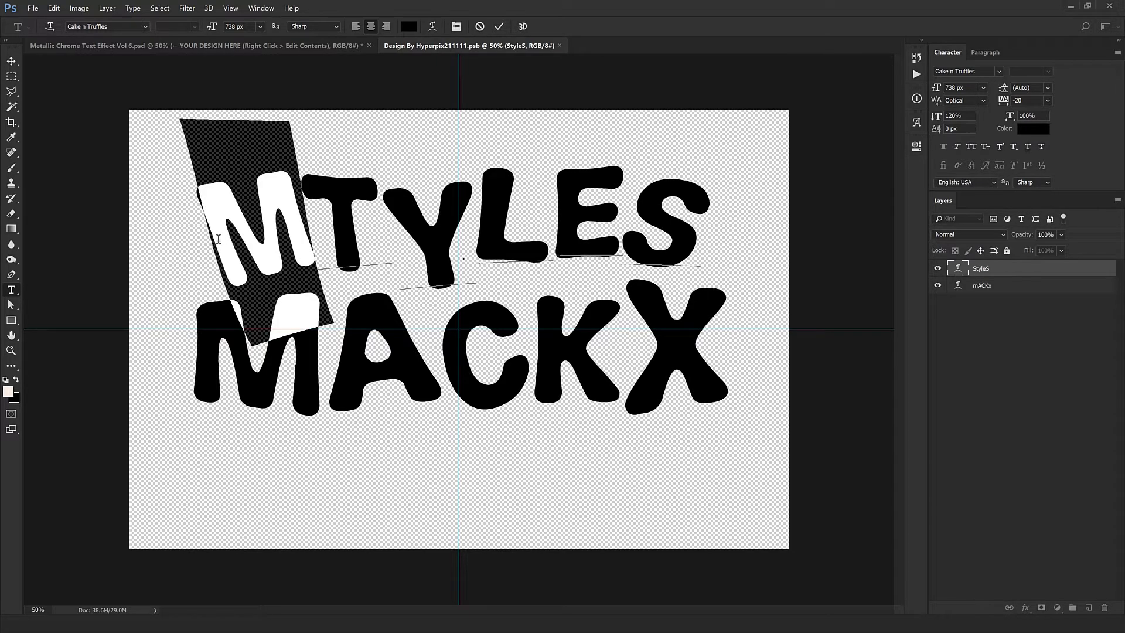
type("m")
left_click_drag(293, 242, 215, 244)
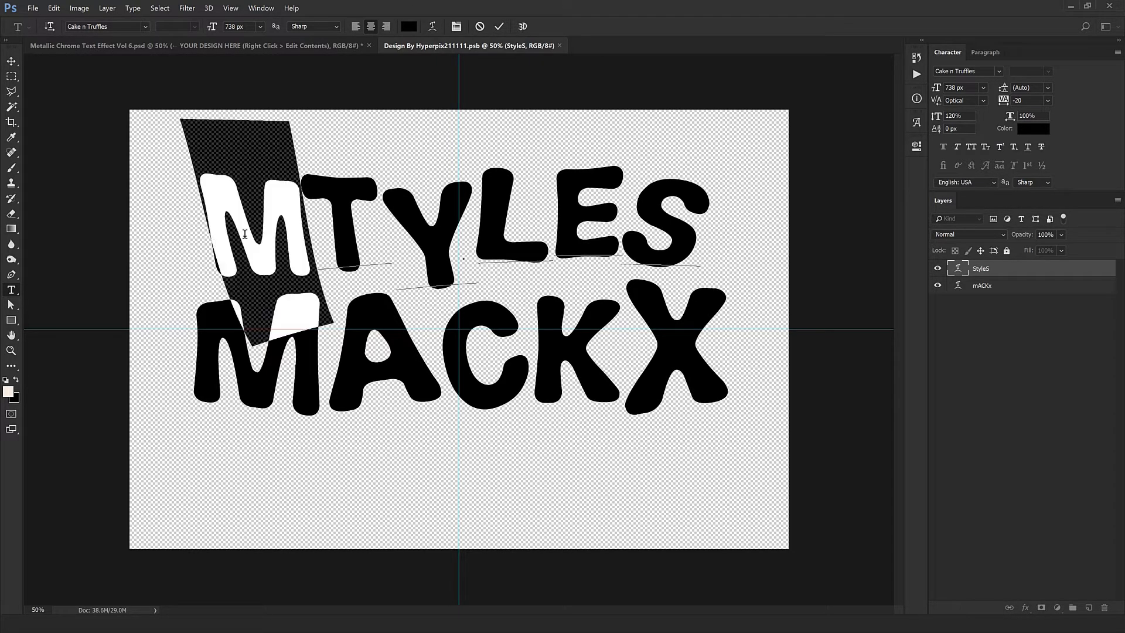
type("M")
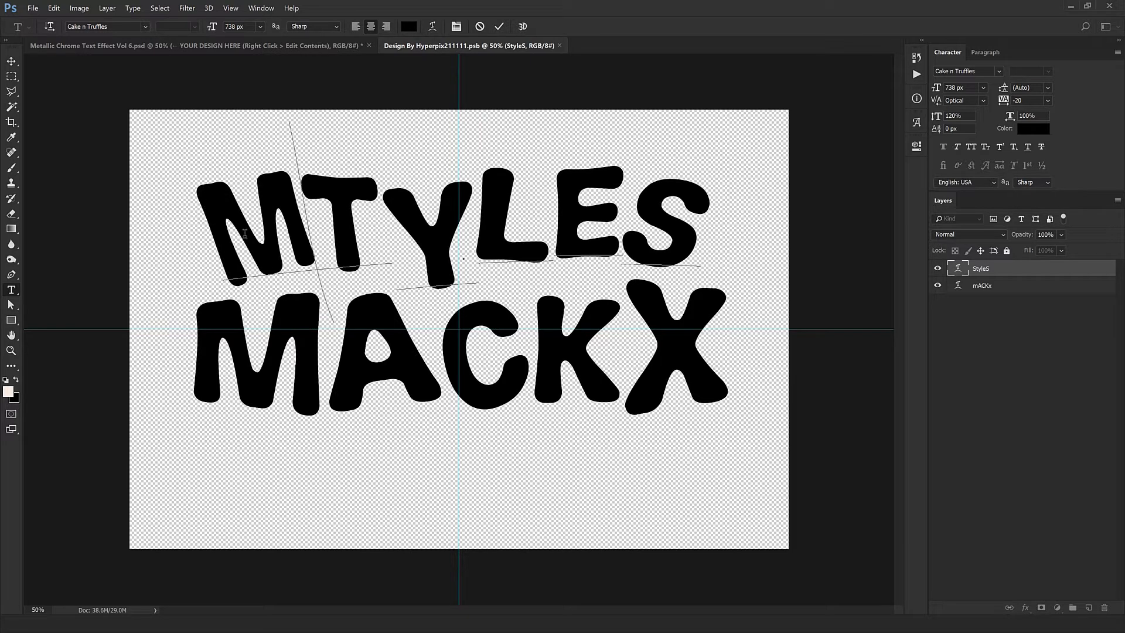
key("BackSpace")
type("m")
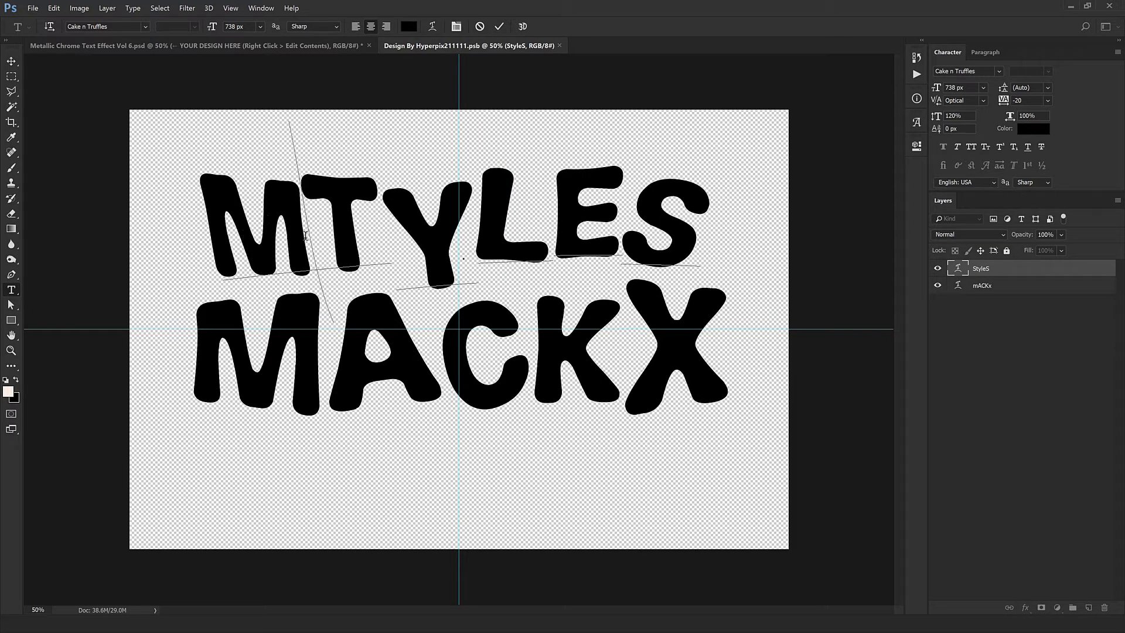
- Replace the remaining letters of the upper line with E, T, A and L so it reads METAL, removing the surplus letter
left_click_drag(305, 236, 451, 234)
type("E")
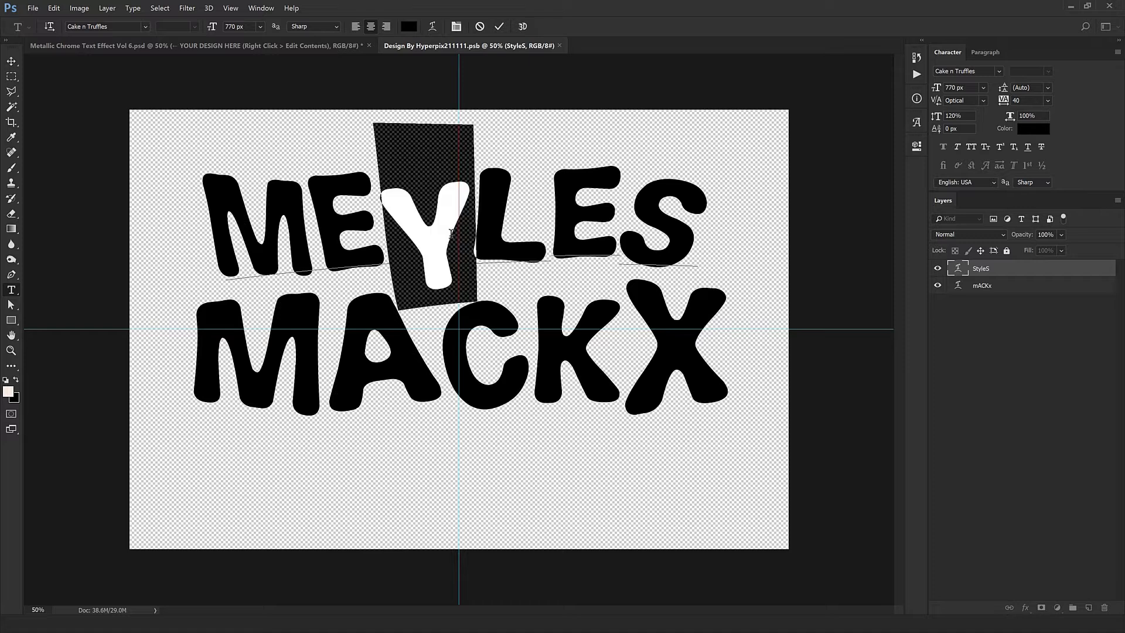
type("T")
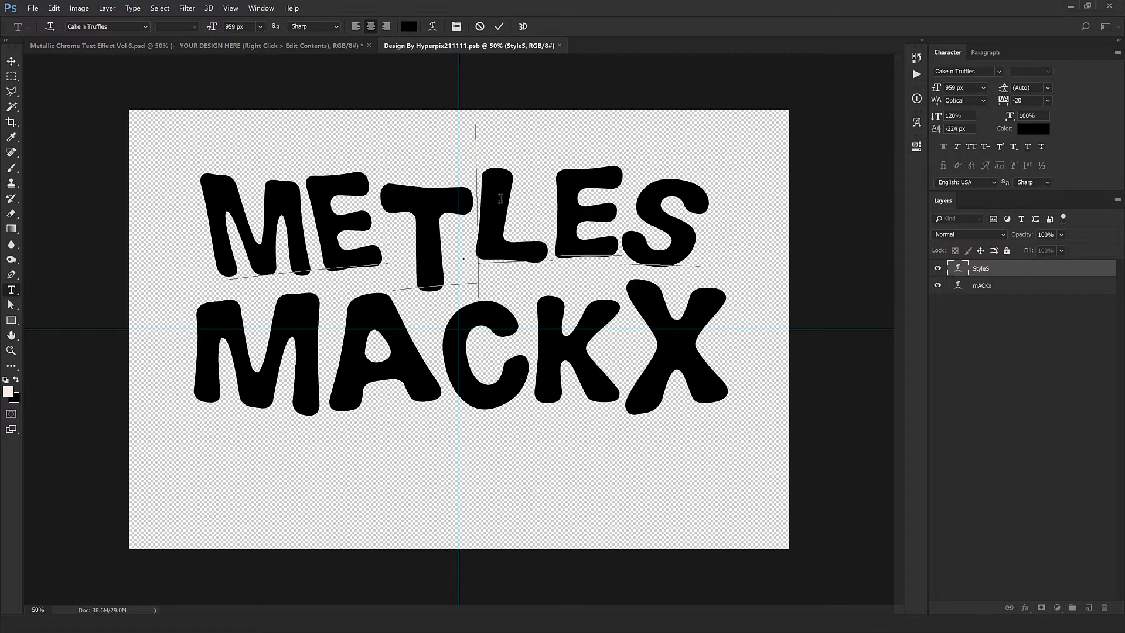
type("A")
left_click_drag(472, 193, 748, 241)
type("L")
key("BackSpace")
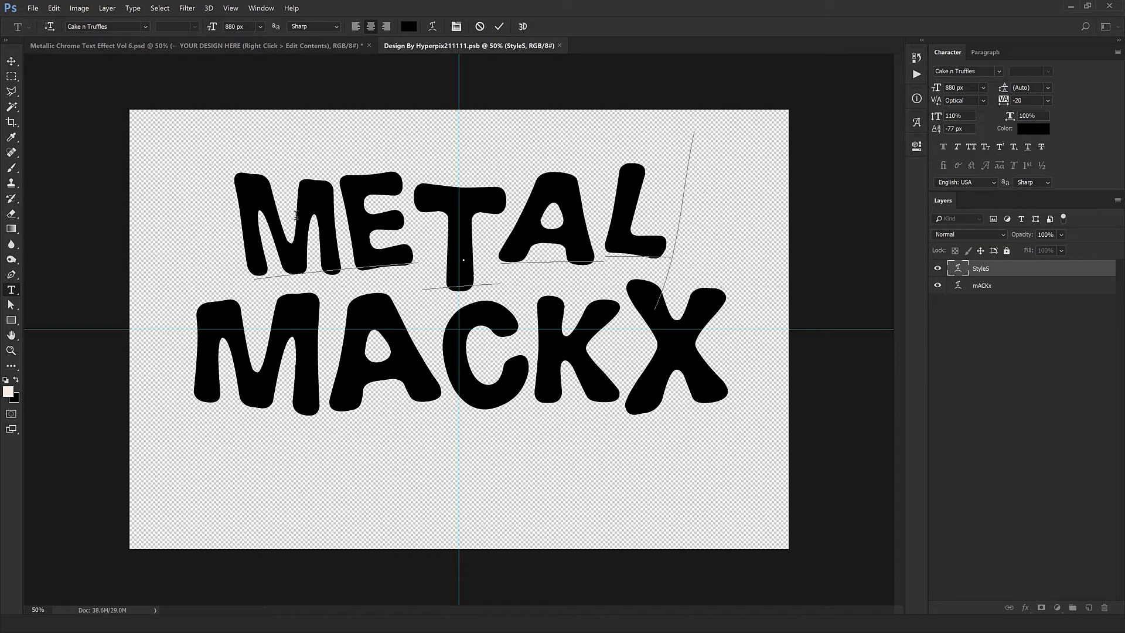
- Set the baseline shift of METAL's E to 50 px and of its A to -104 px
left_click_drag(349, 243, 404, 234)
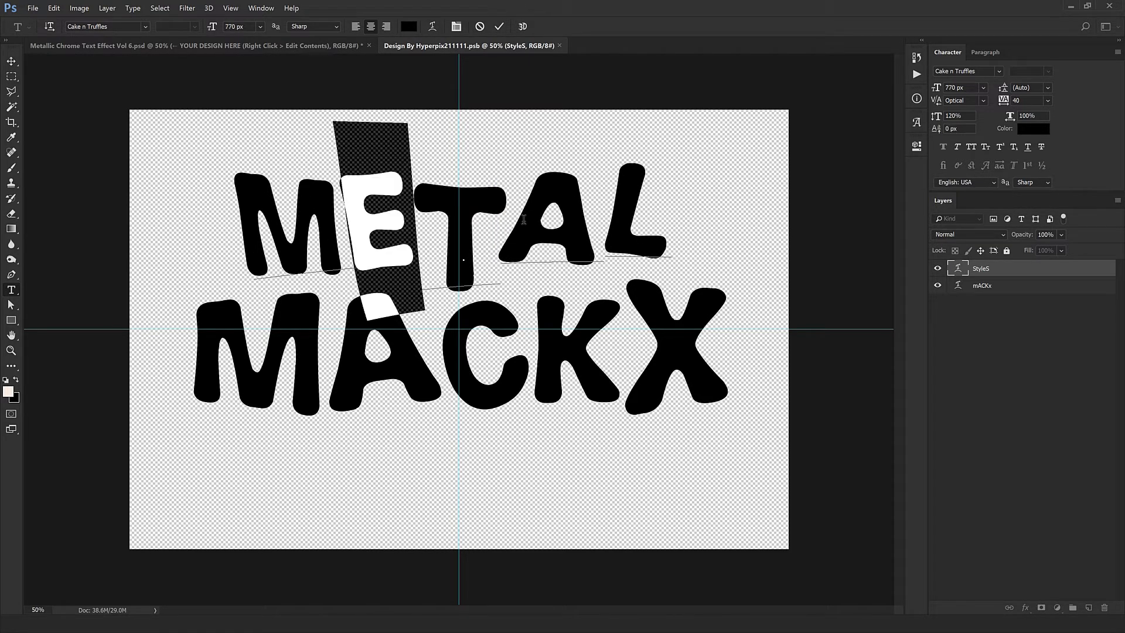
type("40")
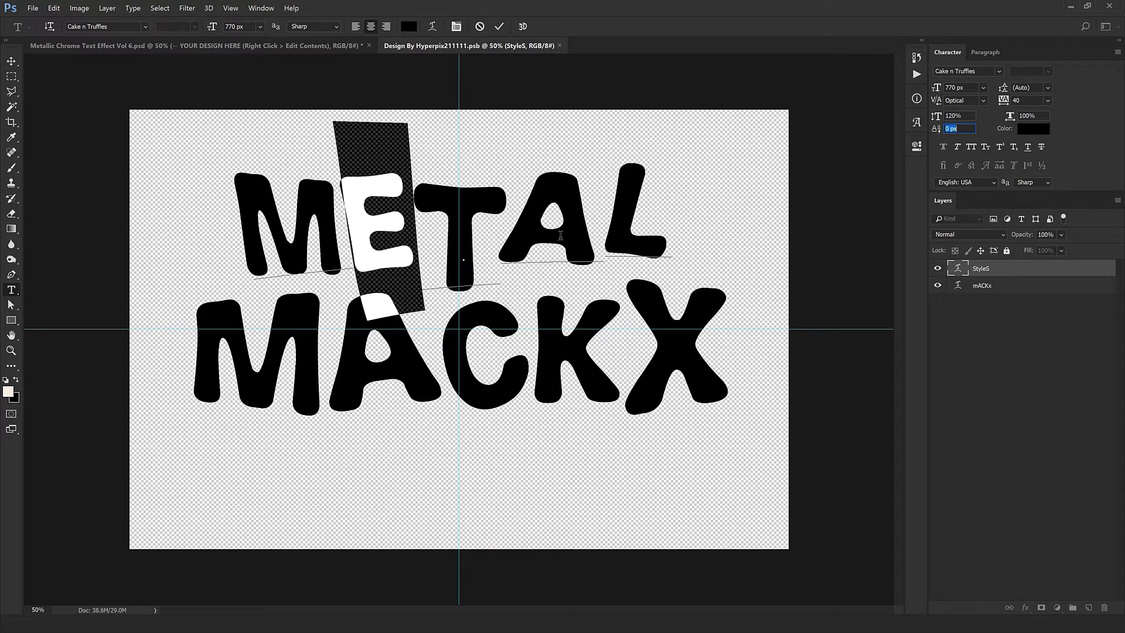
key("Return")
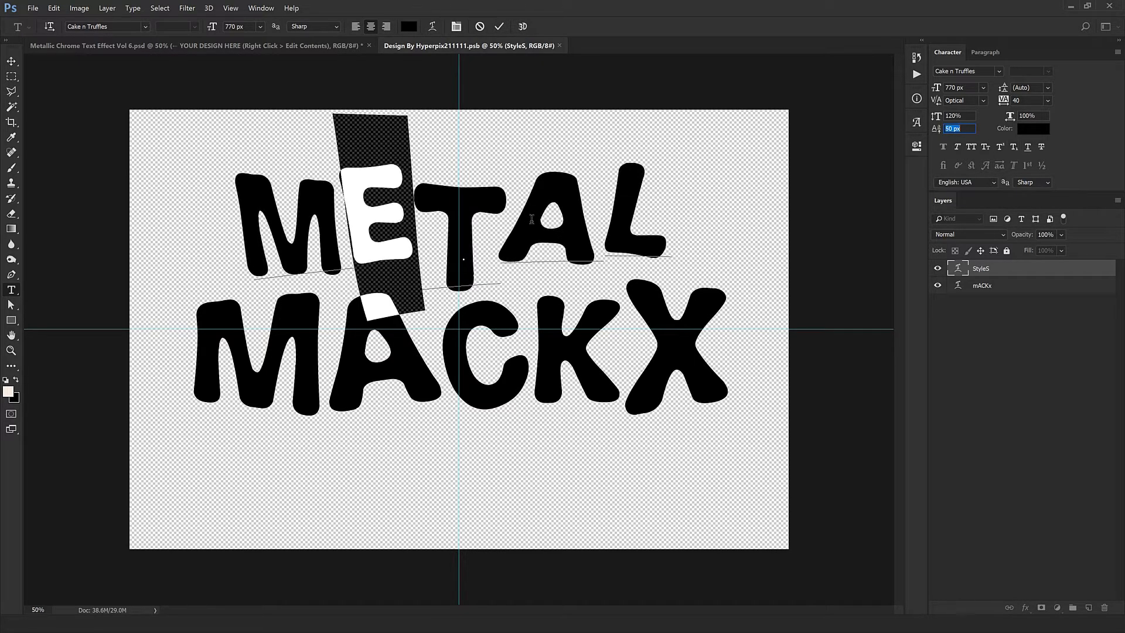
left_click_drag(501, 217, 596, 208)
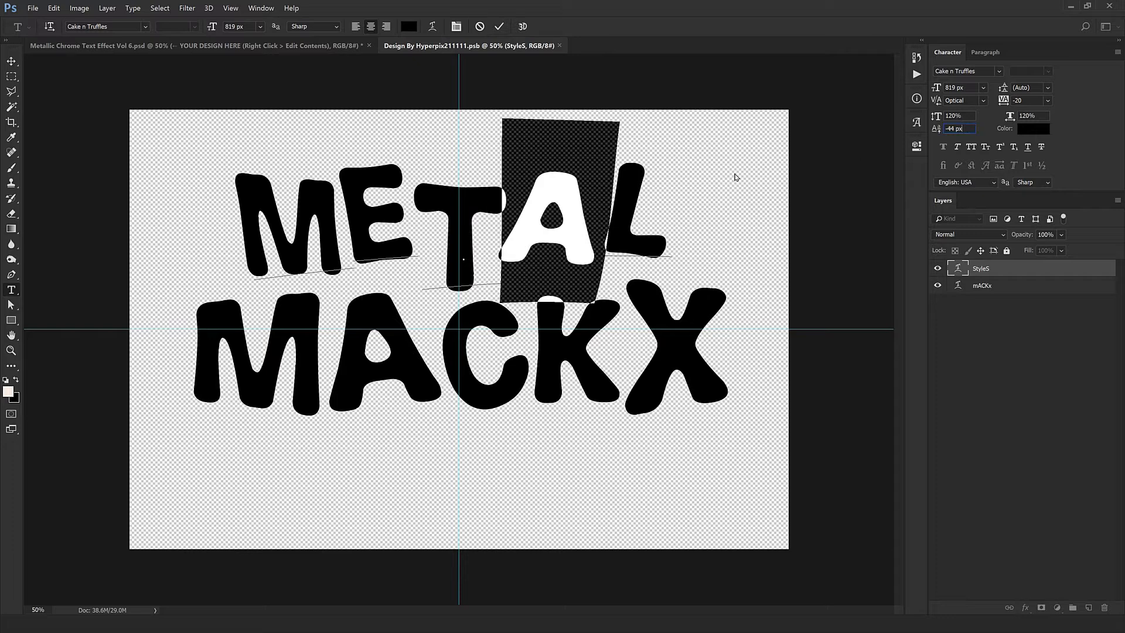
left_click(381, 242)
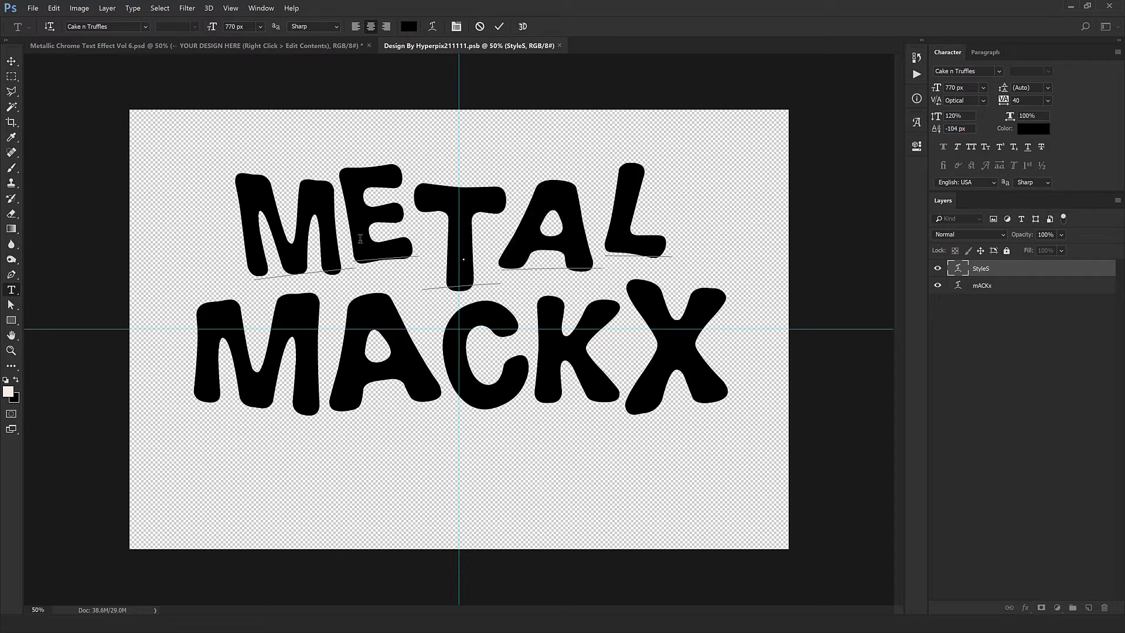
- Widen METAL's letter M to 117% horizontal scale and commit the text edit
left_click_drag(360, 239, 248, 241)
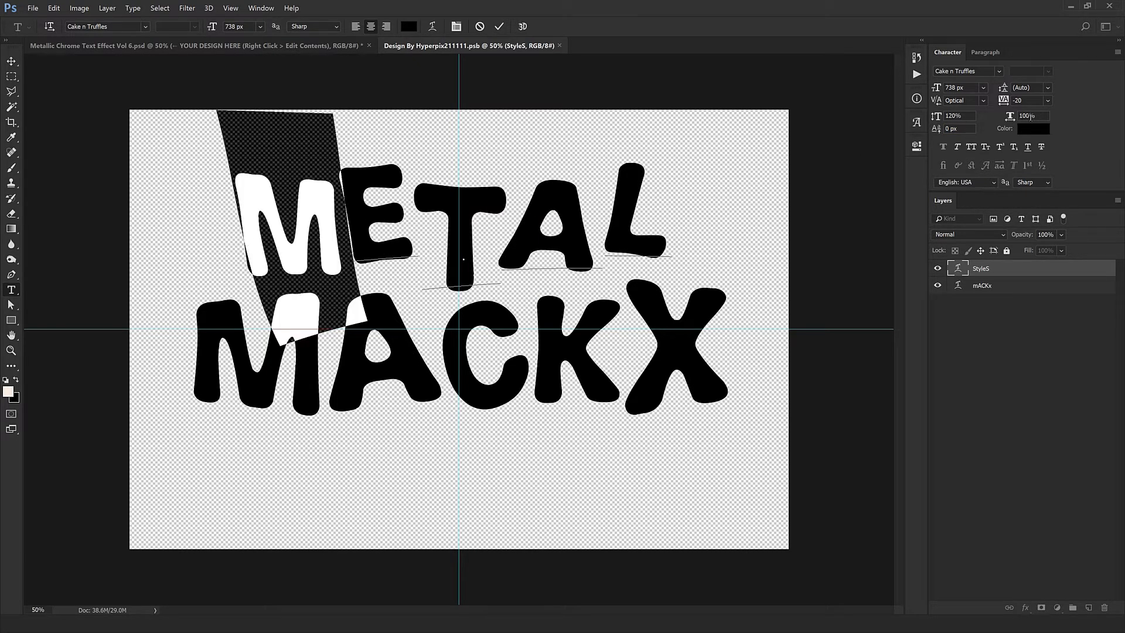
key("shift+Up")
key("shift+Up")
key("shift+Down")
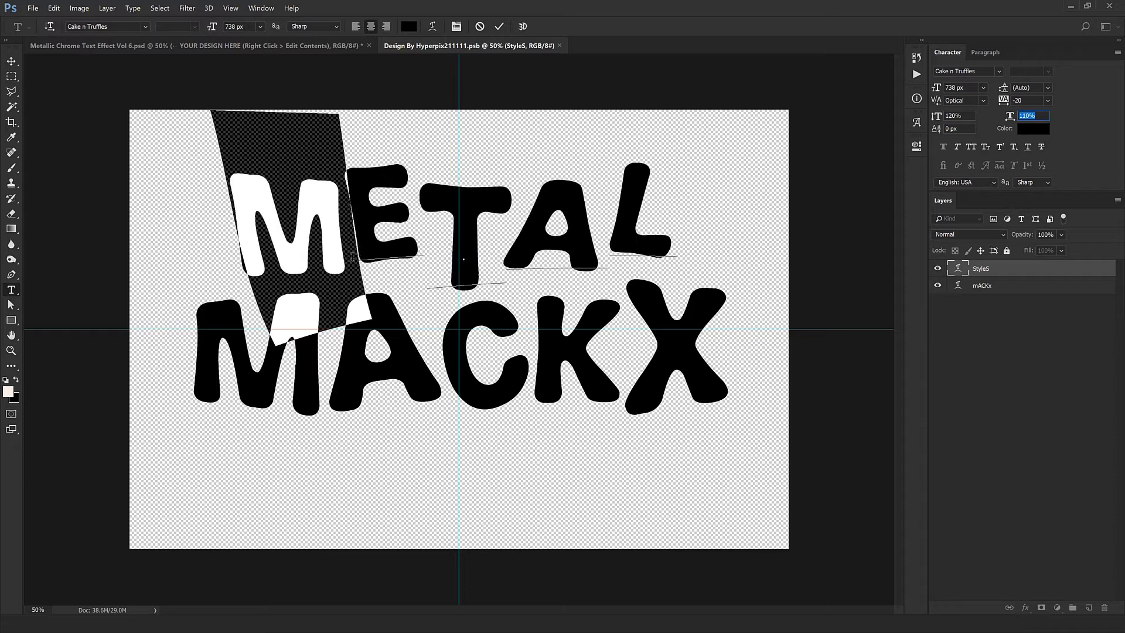
key("shift+Up")
left_click(445, 251)
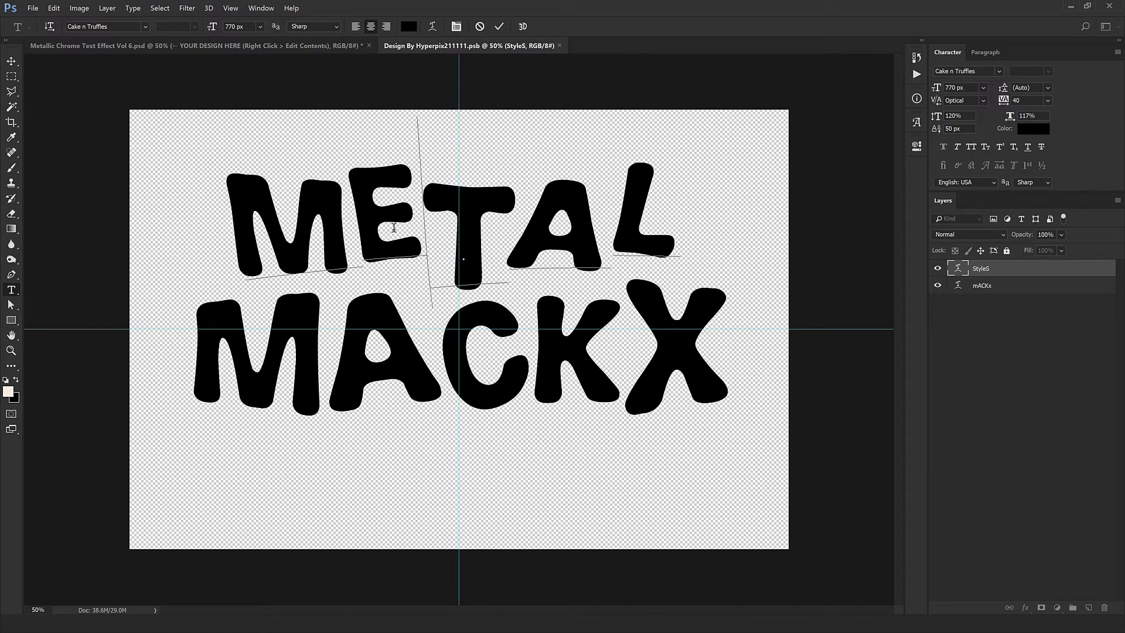
key("ctrl+Return")
key("v")
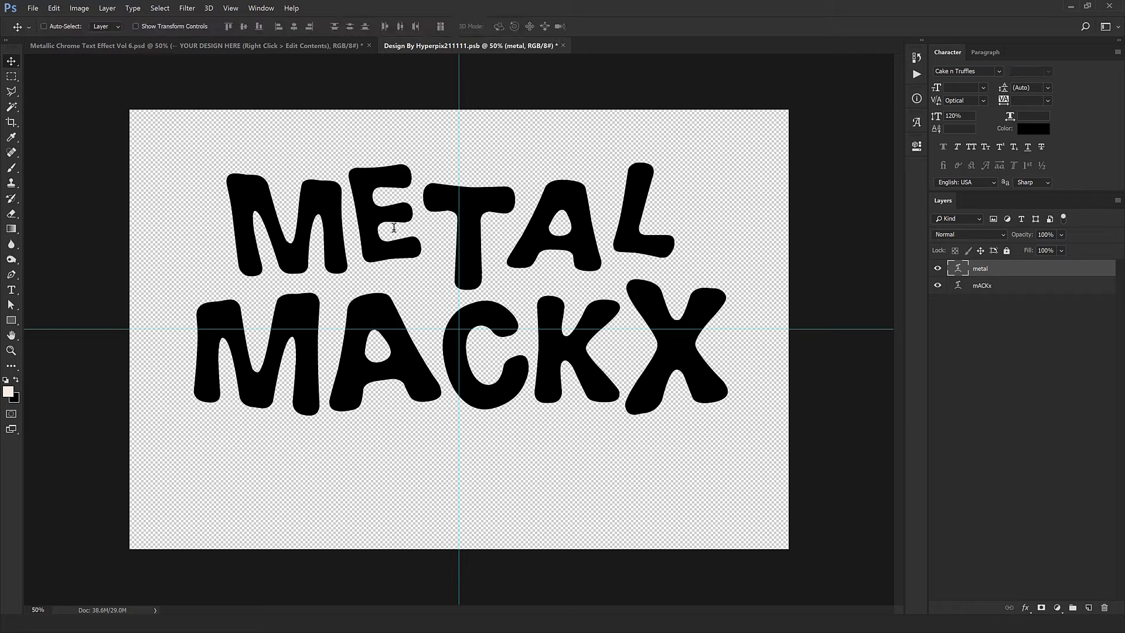
- Replace the lower line MACKX with STYLE, keeping each letter's individual formatting, and commit the text edit
double_click(959, 286)
left_click_drag(325, 352, 193, 351)
type("S")
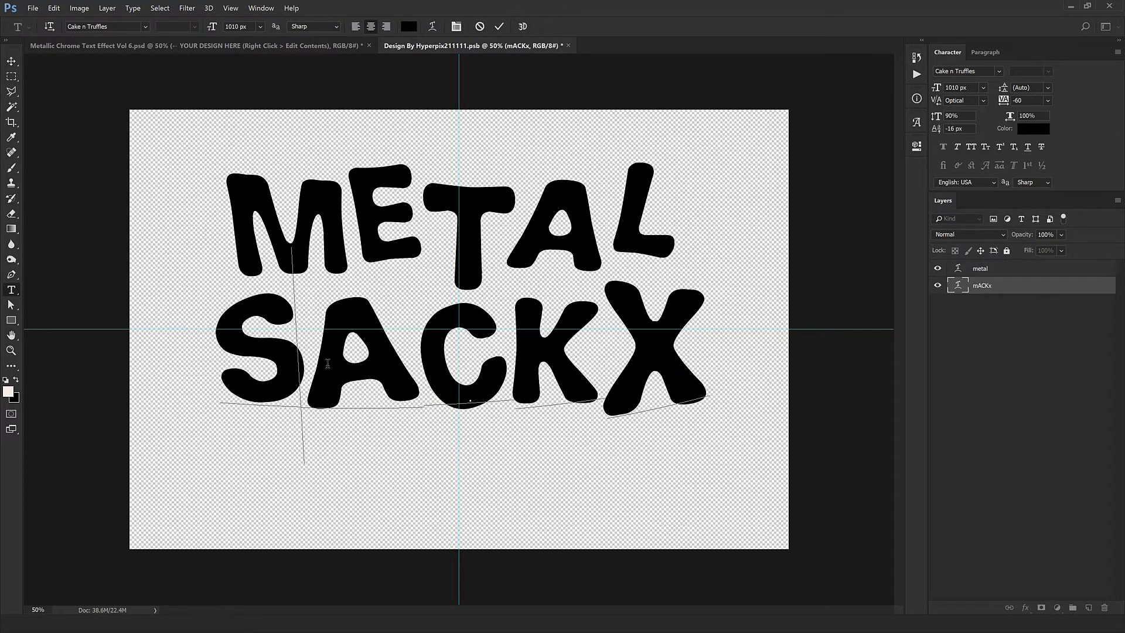
left_click_drag(359, 363, 667, 366)
type("TYLE")
key("ctrl+Return")
key("v")
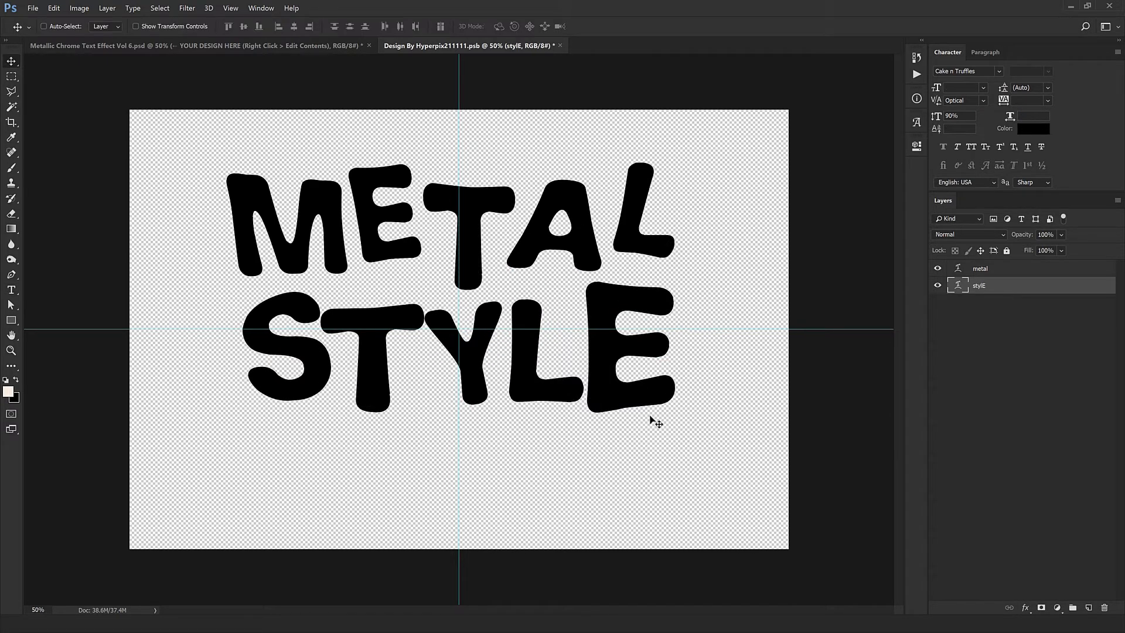
- Scale the STYLE text layer up proportionally to about 109.69% with Free Transform
key("ctrl+t")
left_click_drag(687, 487, 709, 502)
key("Return")
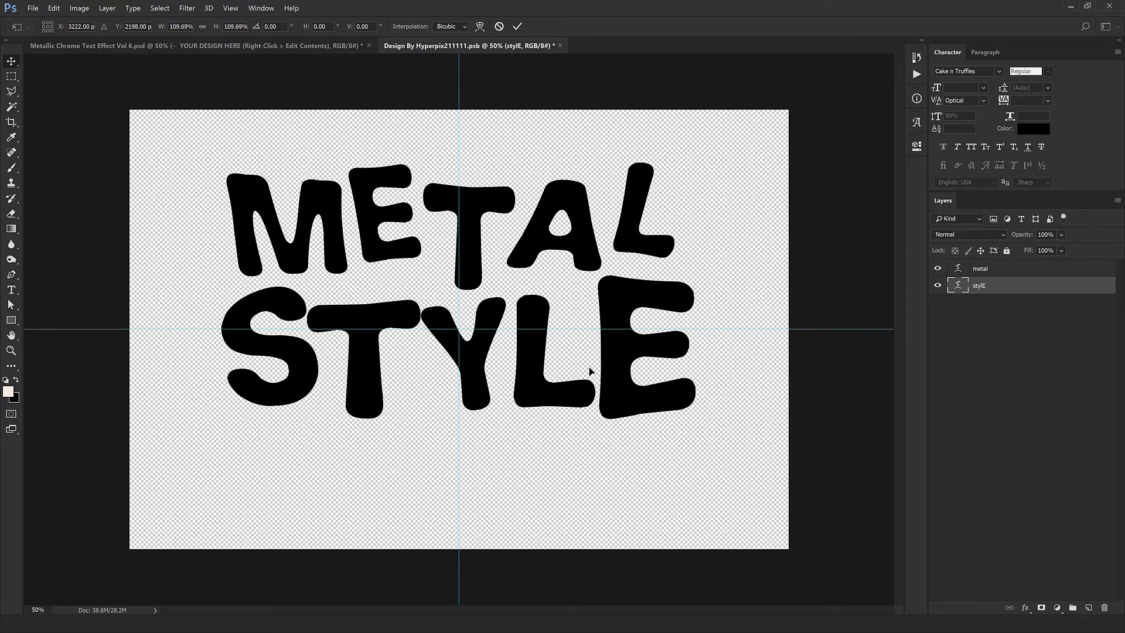
- Fine-tune the position of the STYLE text beneath METAL, and save and close the smart object
left_click_drag(566, 362, 568, 369)
key("Up")
key("Up")
key("Up")
key("Up")
key("Up")
key("Up")
key("Up")
key("Up")
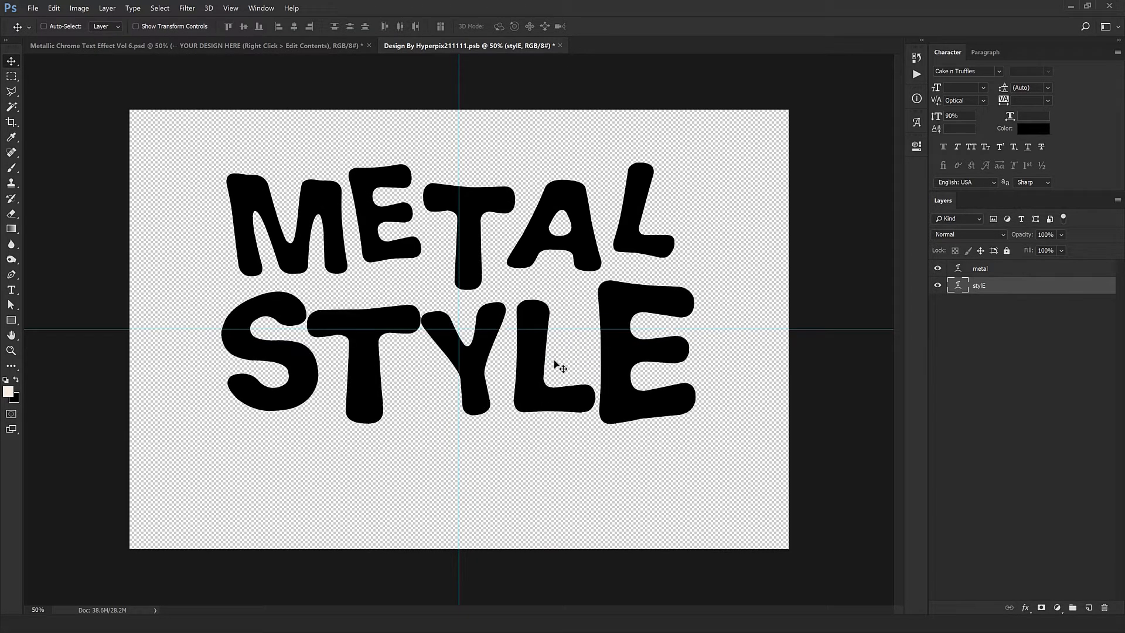
left_click(560, 45)
left_click(514, 235)
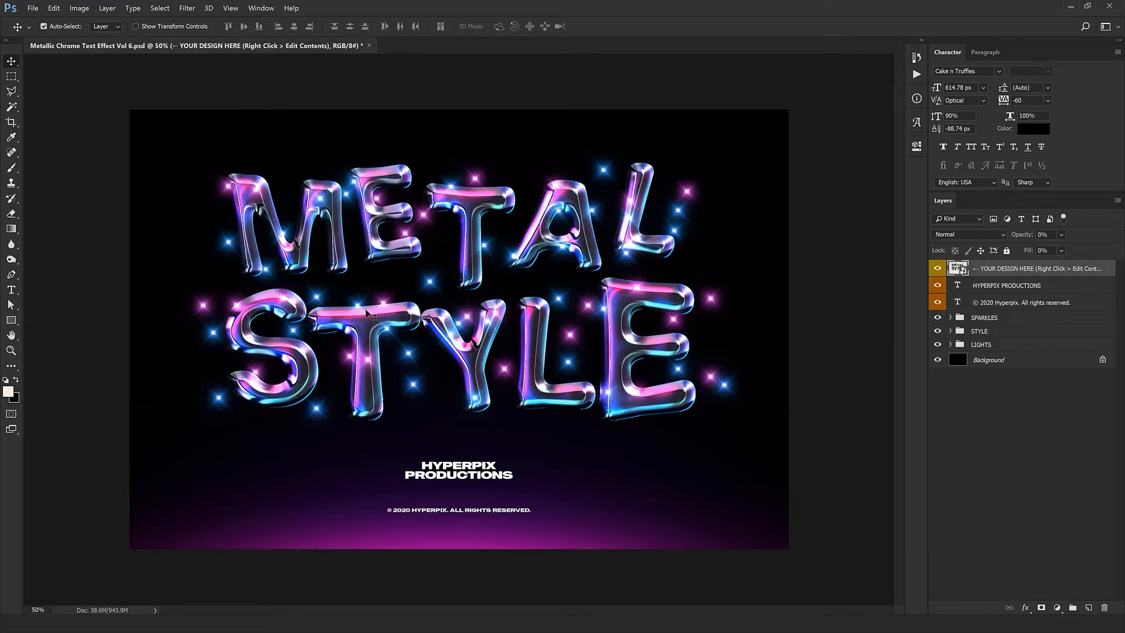
- Inspect the chrome effect on the METAL STYLE lettering up close across both words
key("ctrl+plus")
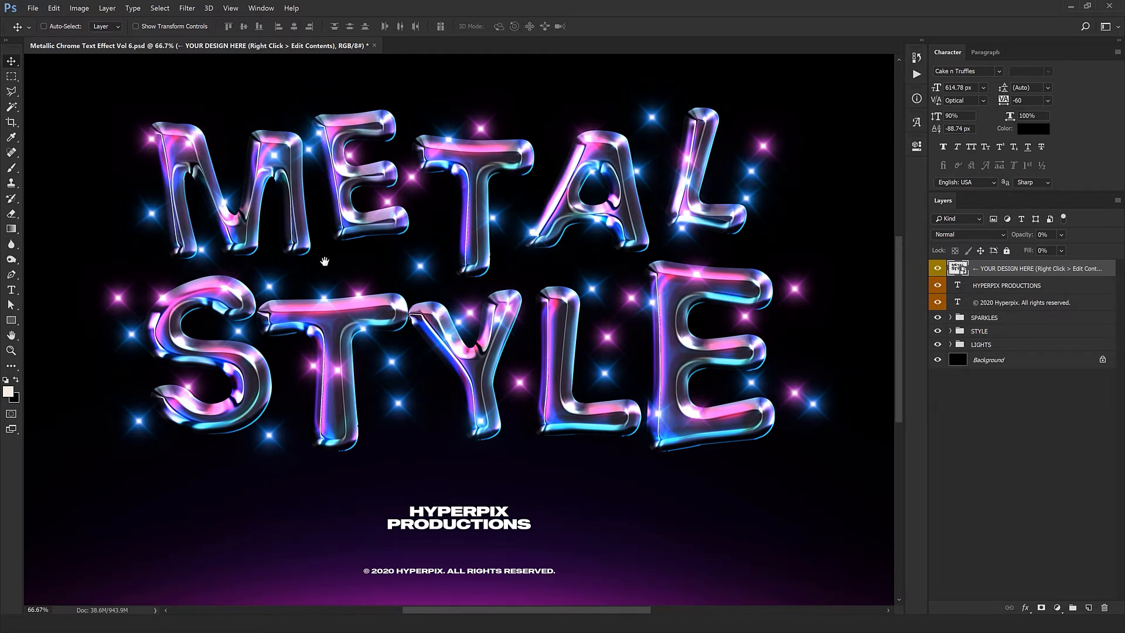
left_click_drag(325, 261, 433, 284)
key("ctrl+plus")
left_click_drag(550, 324, 538, 349)
left_click_drag(631, 309, 550, 336)
key("ctrl+minus")
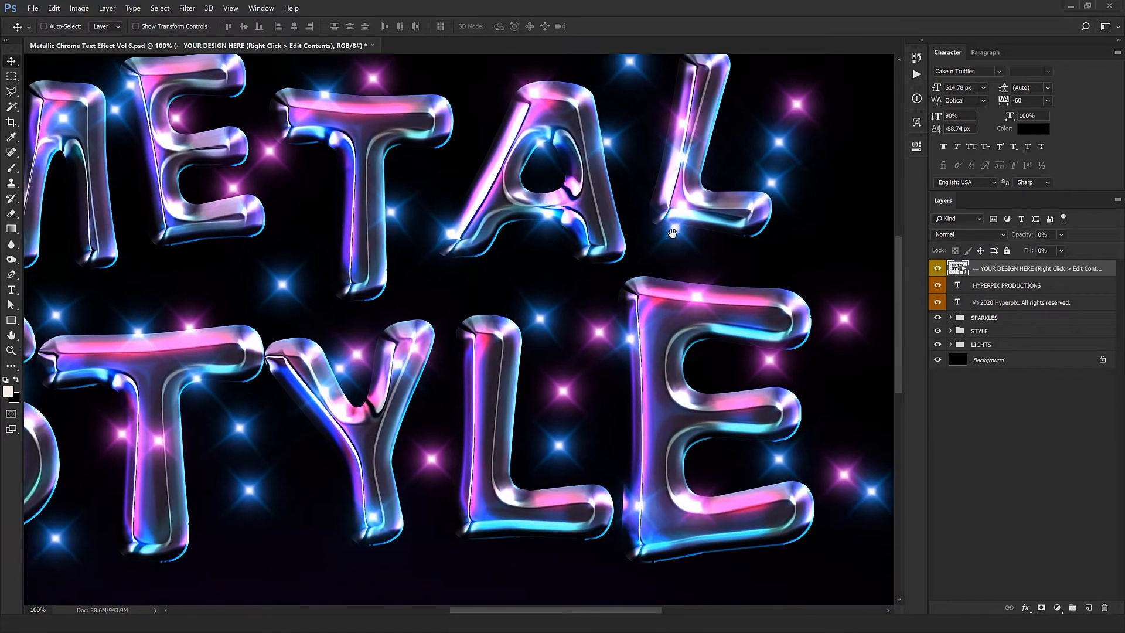
key("ctrl+minus")
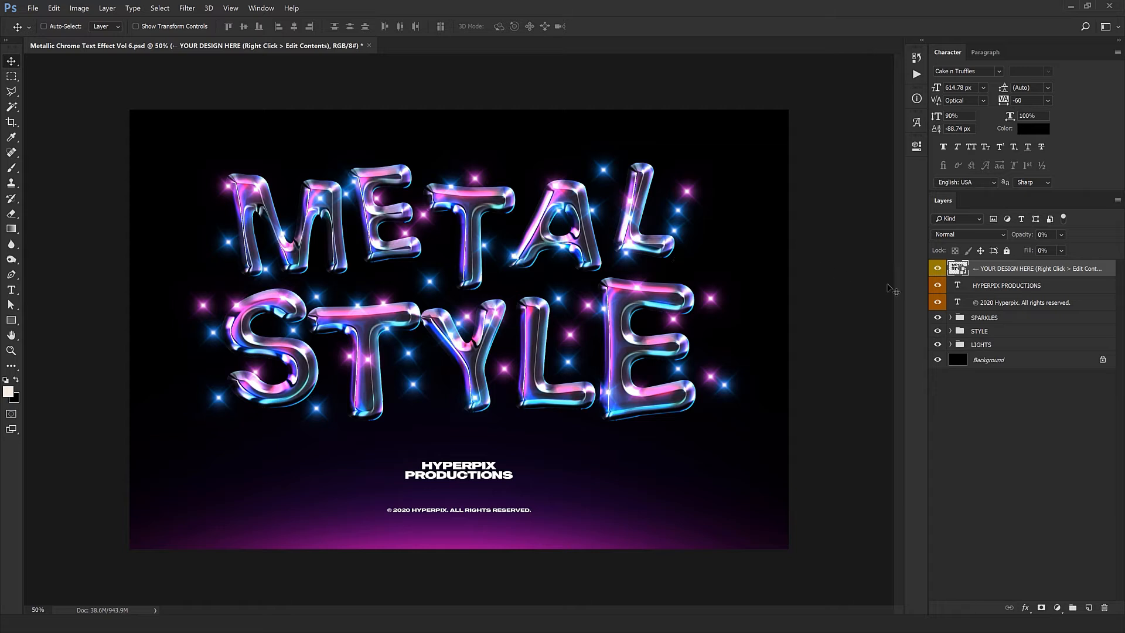
left_click(964, 286)
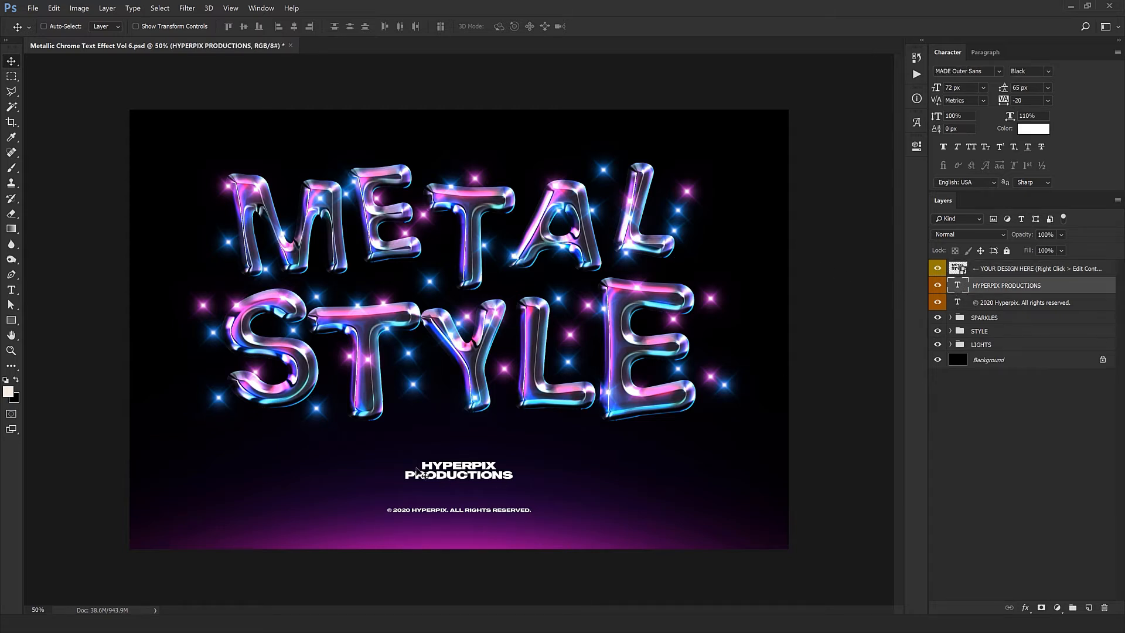
double_click(958, 287)
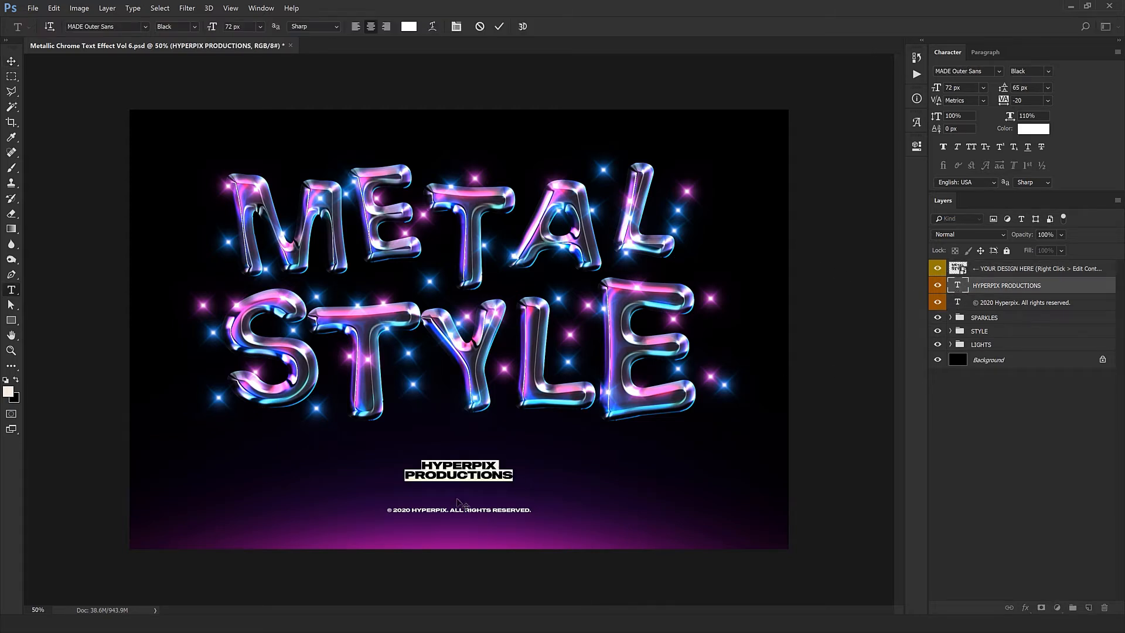
key("Escape")
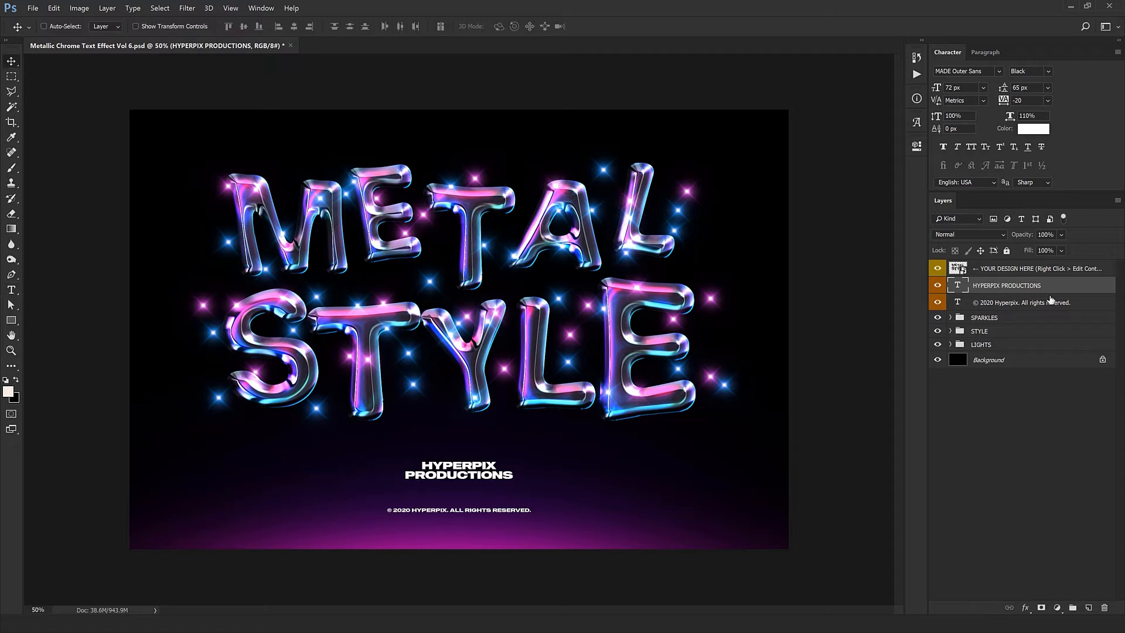
- Expand the SPARKLES group and move one blue and one pink sparkle into the empty upper-right area of the artwork
left_click(961, 319)
left_click(951, 318)
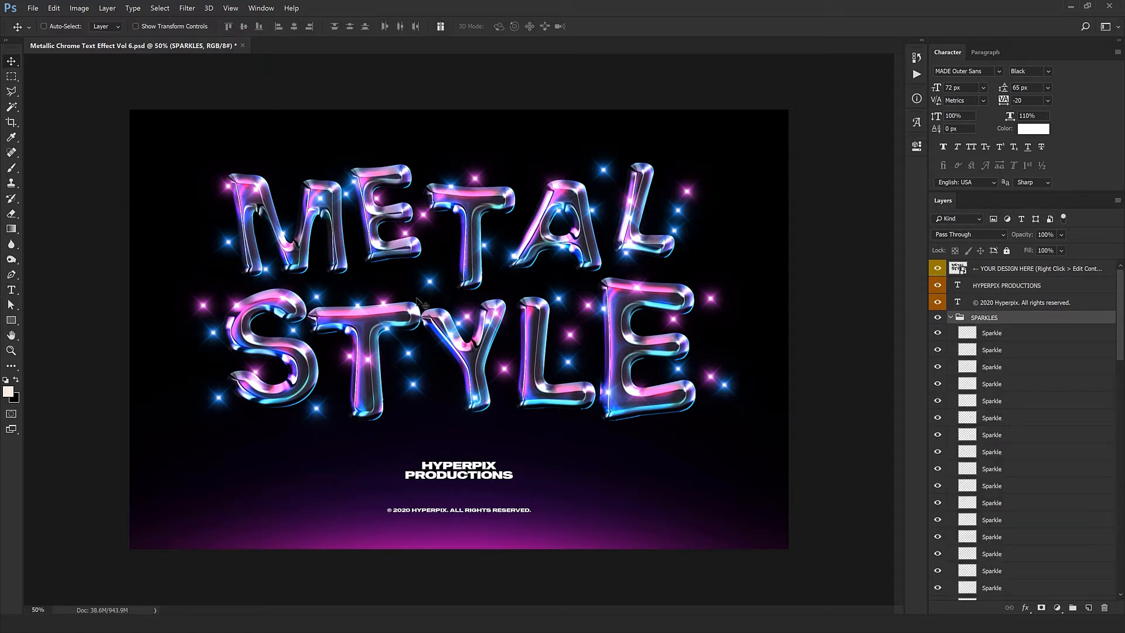
left_click(686, 198, "ctrl")
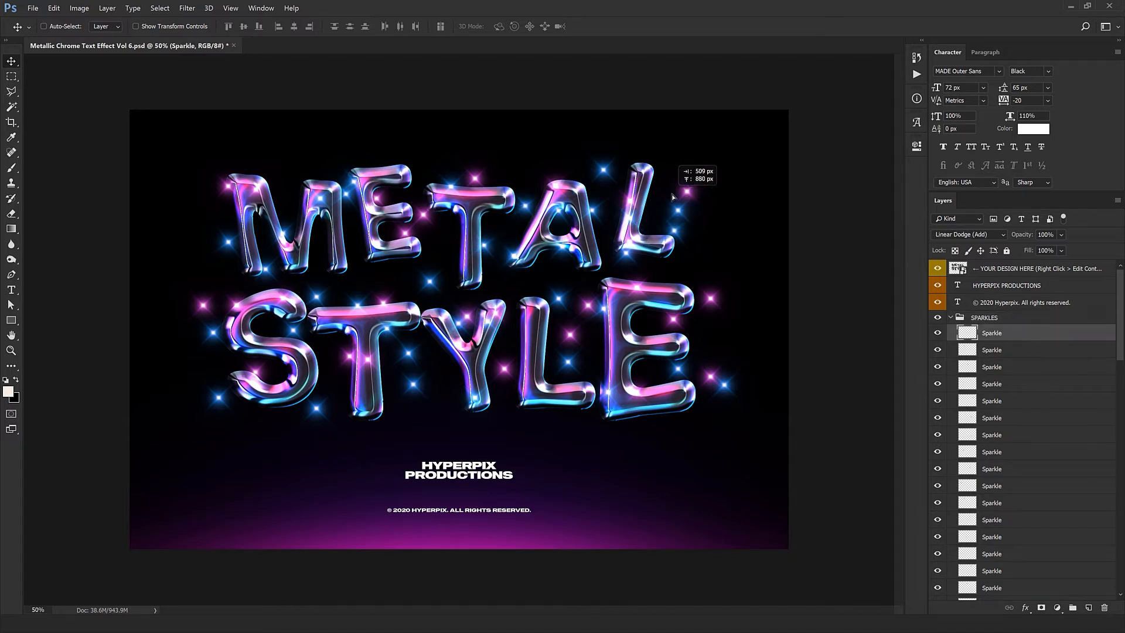
left_click_drag(672, 195, 816, 250)
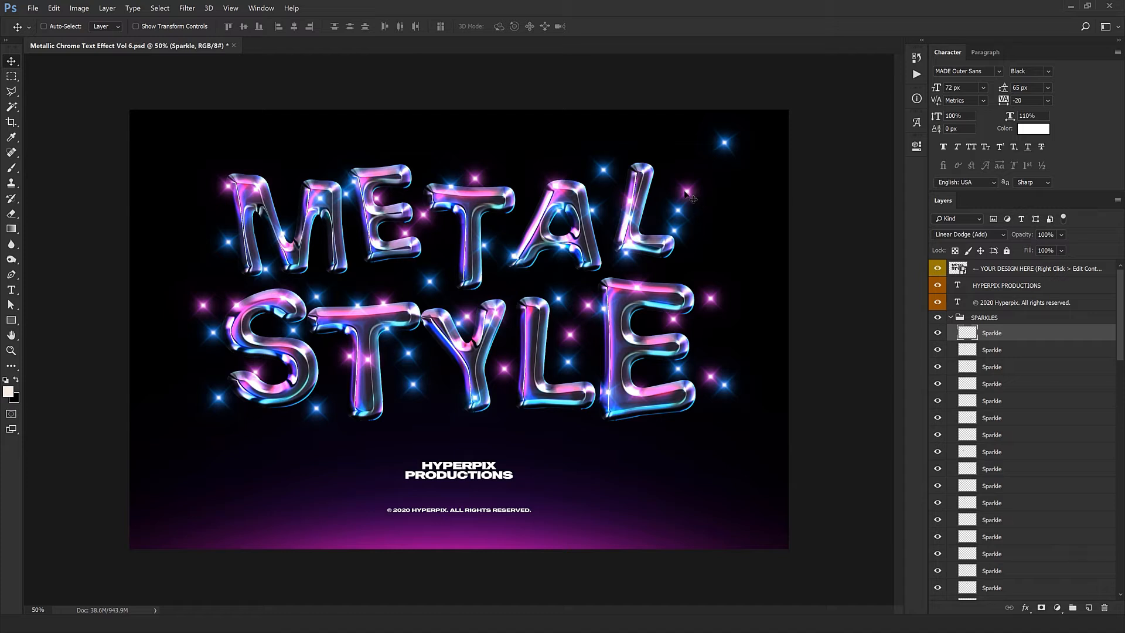
left_click(686, 192, "ctrl")
left_click_drag(685, 192, 763, 185)
- Select the two separated sparkle layers together and shift them slightly inward from the artwork's right edge
left_click_drag(1021, 591, 1017, 230)
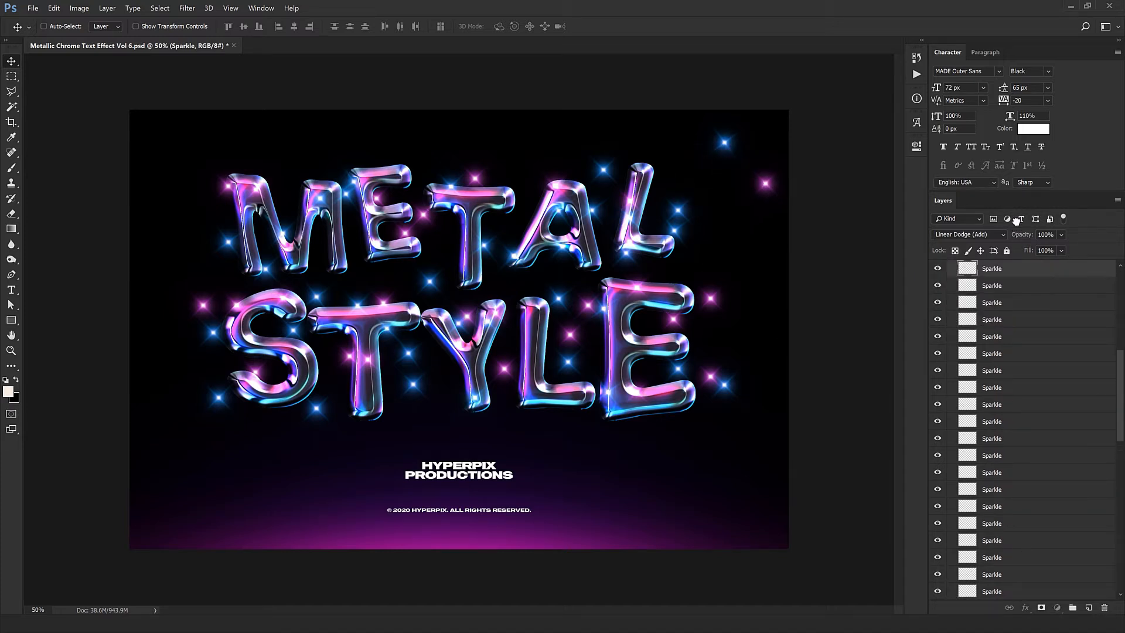
scroll(1005, 293, "up", 3)
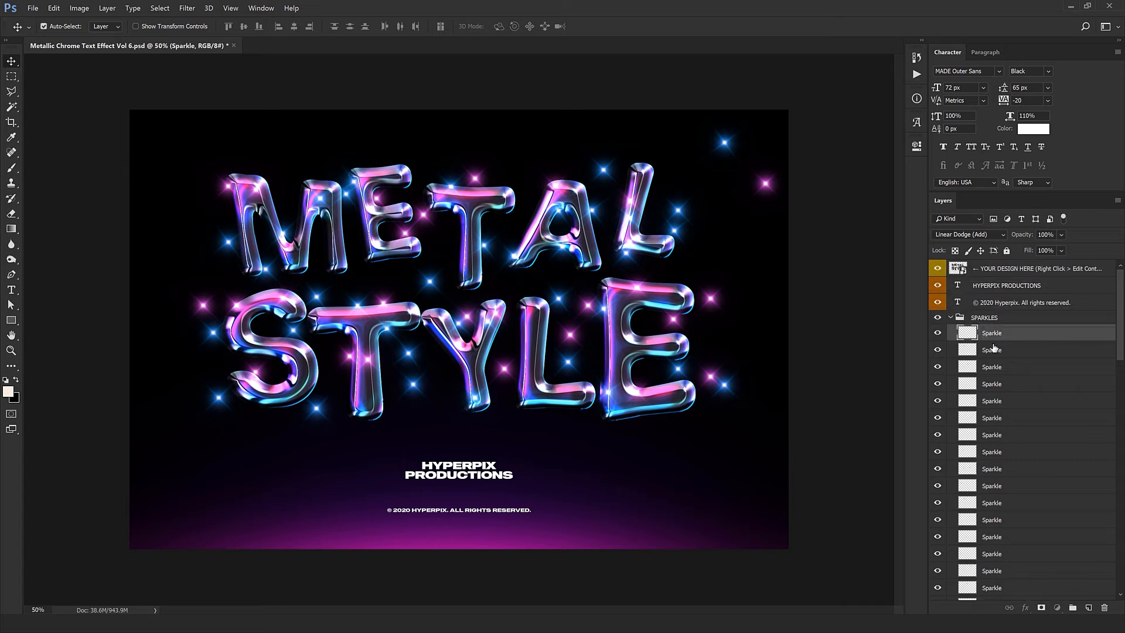
left_click(994, 348, "ctrl")
mouse_move(749, 324)
left_mouse_down()
mouse_move(737, 321)
mouse_move(762, 309)
mouse_move(741, 322)
left_mouse_up()
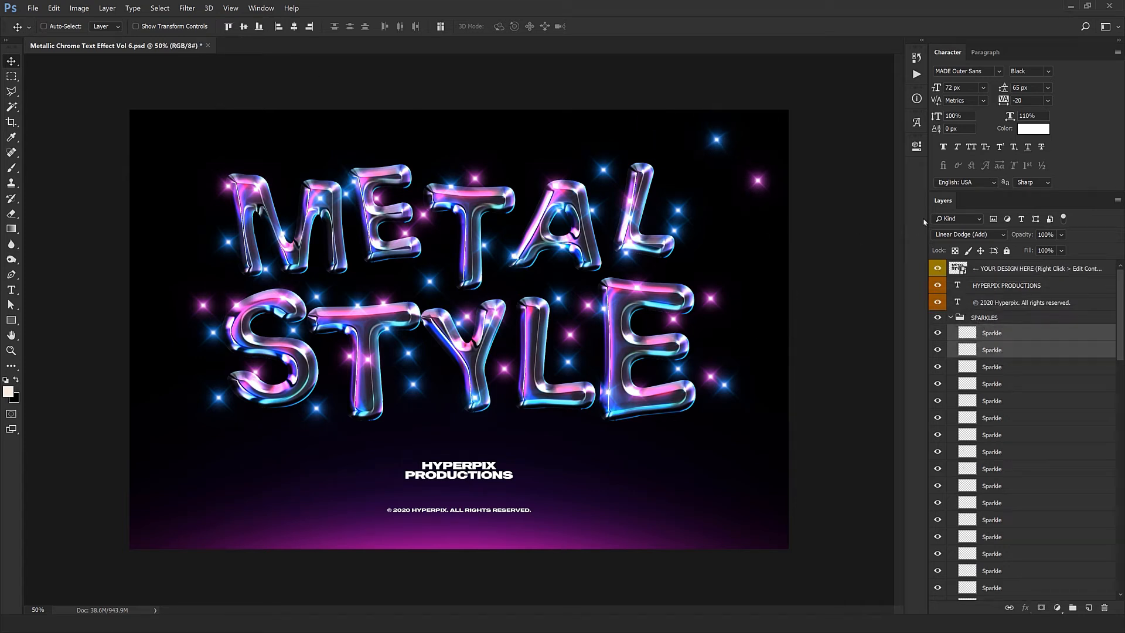
- Delete all the other Sparkle layers in the SPARKLES group, keeping only the two separated ones
left_click(997, 367)
scroll(998, 369, "down", 10)
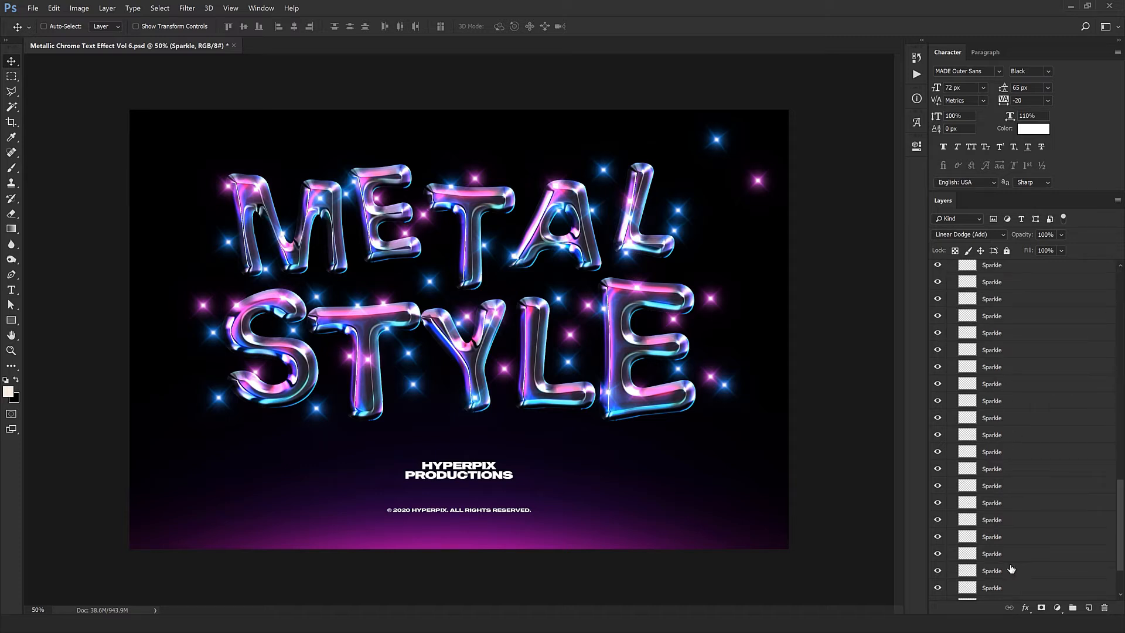
left_click(998, 551, "shift")
left_click(1101, 609)
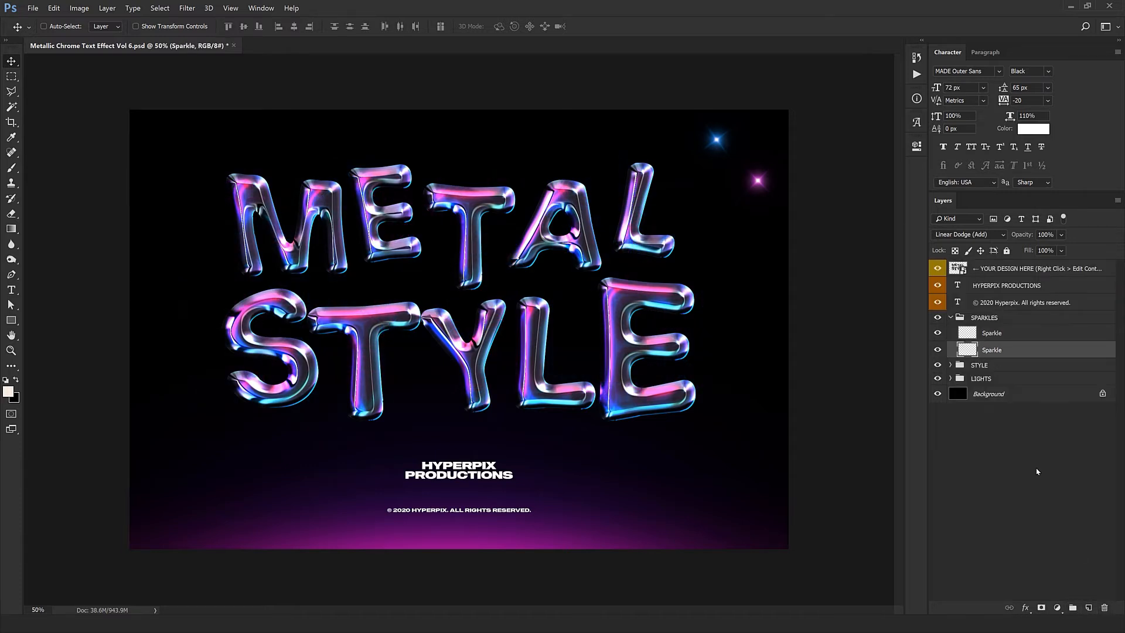
- Place the blue sparkle at the foot of METAL's L and duplicate it onto highlights and edges of letters in both words
left_click(1021, 340)
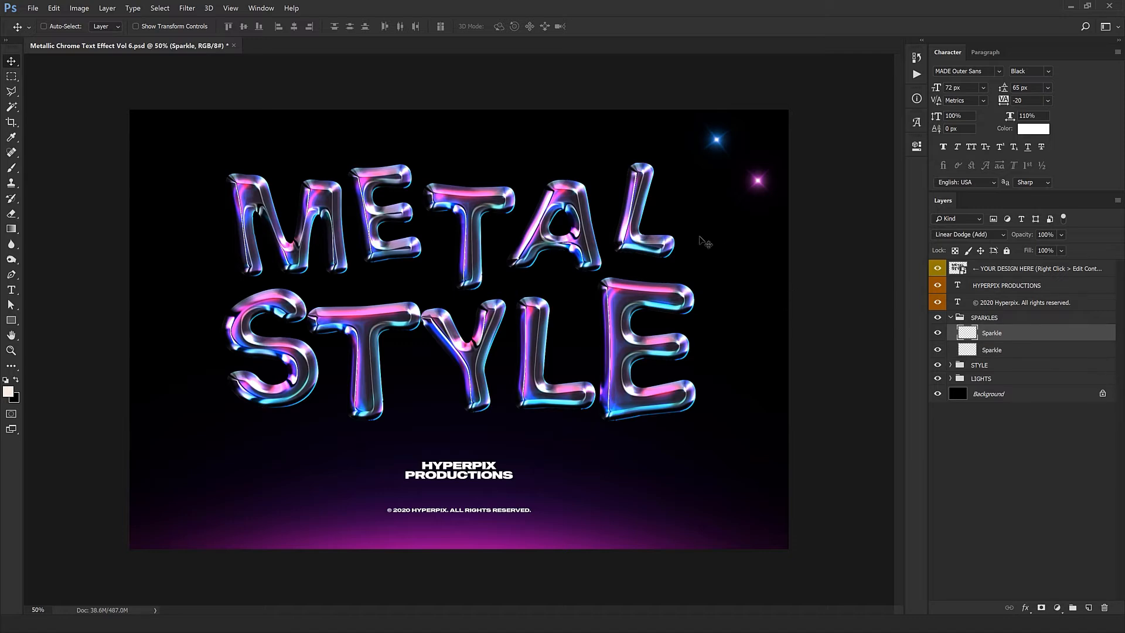
key("ctrl+plus")
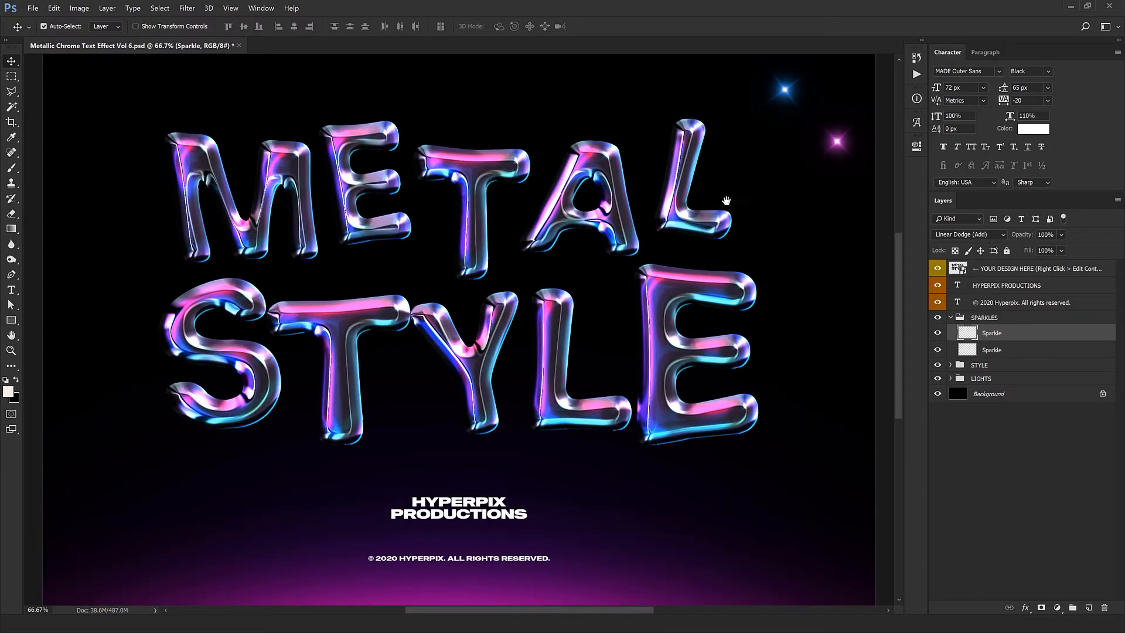
left_click_drag(809, 129, 649, 343)
left_click(999, 351)
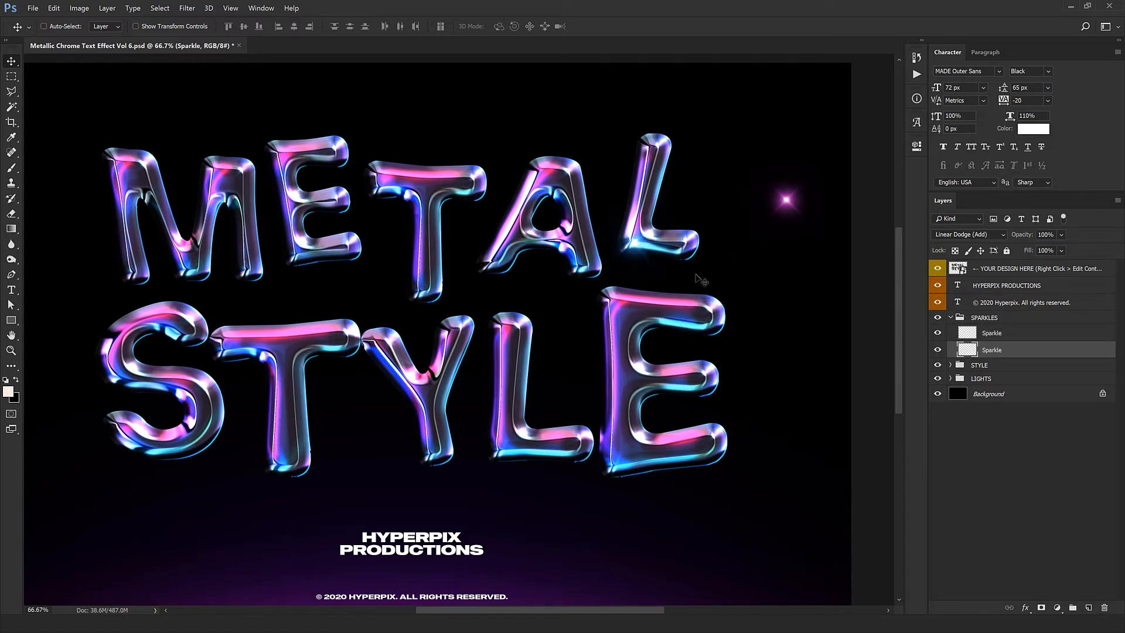
left_click_drag(667, 264, 448, 380)
left_click_drag(438, 448, 206, 441)
left_click_drag(202, 479, 227, 454)
left_click_drag(199, 502, 253, 366)
left_click_drag(220, 409, 402, 399)
left_click_drag(350, 441, 499, 442)
left_click_drag(629, 342, 367, 585)
left_click_drag(418, 512, 326, 324)
left_click_drag(196, 428, 432, 447)
left_click_drag(287, 598, 533, 519)
left_click_drag(533, 518, 307, 207)
left_click_drag(307, 206, 265, 305)
left_click_drag(265, 305, 465, 333)
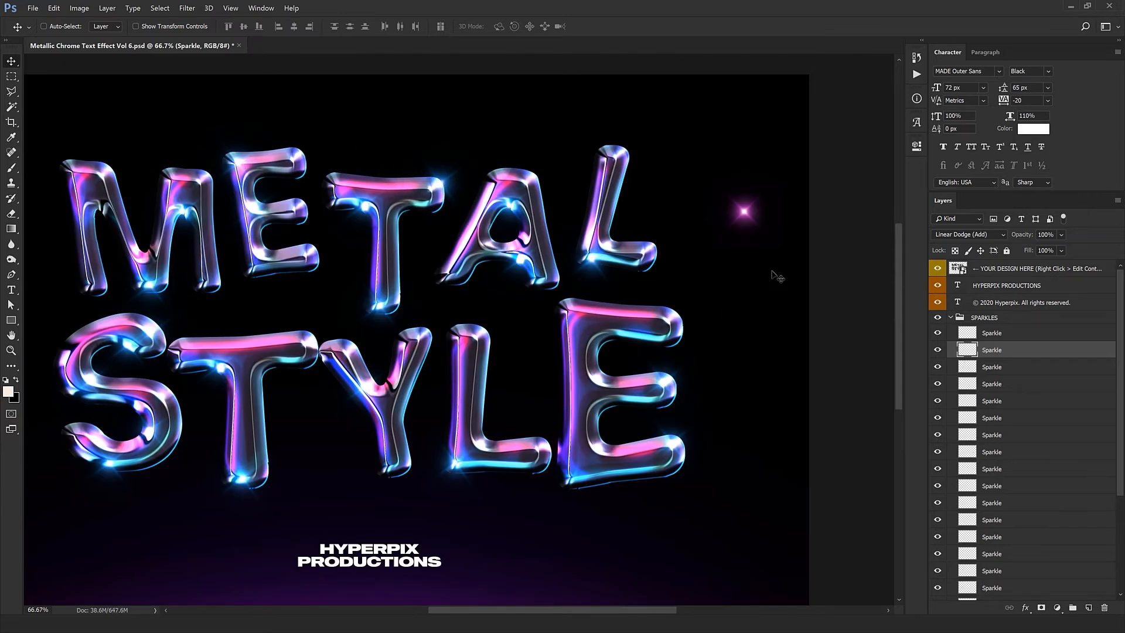
- Place the pink sparkle on the lettering and duplicate it onto pink highlights across METAL and STYLE
left_click(990, 333)
left_click_drag(765, 310, 240, 239)
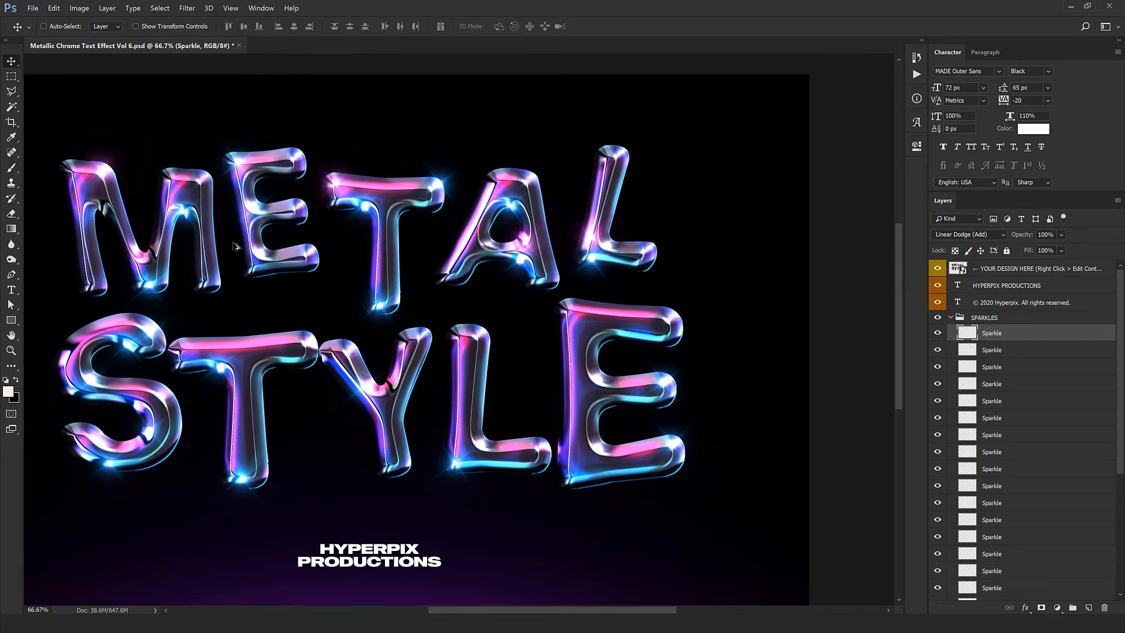
left_click_drag(233, 284, 487, 463)
left_click_drag(347, 441, 405, 435)
left_click_drag(406, 436, 512, 407)
left_click_drag(513, 408, 538, 543)
left_click_drag(538, 543, 434, 345)
left_click_drag(601, 322, 366, 279)
left_click_drag(241, 400, 162, 343)
left_click_drag(68, 516, 628, 476)
left_click_drag(659, 292, 481, 344)
left_click_drag(609, 345, 420, 392)
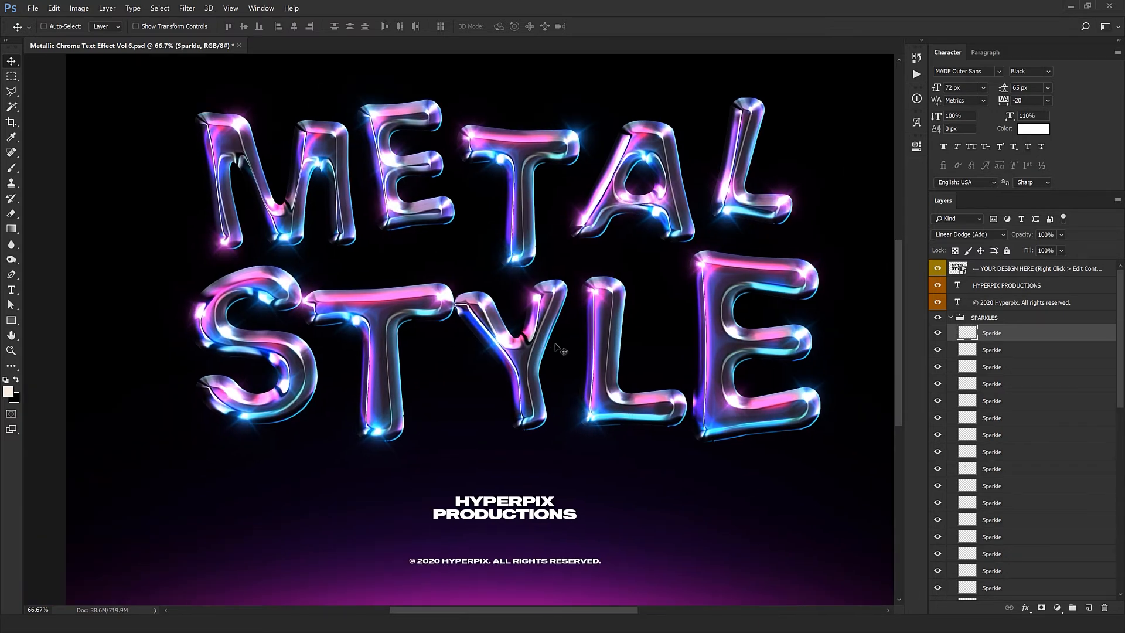
- Compare the artwork with the SPARKLES group hidden and shown, leave it visible and collapse the group
left_click_drag(482, 285, 456, 288)
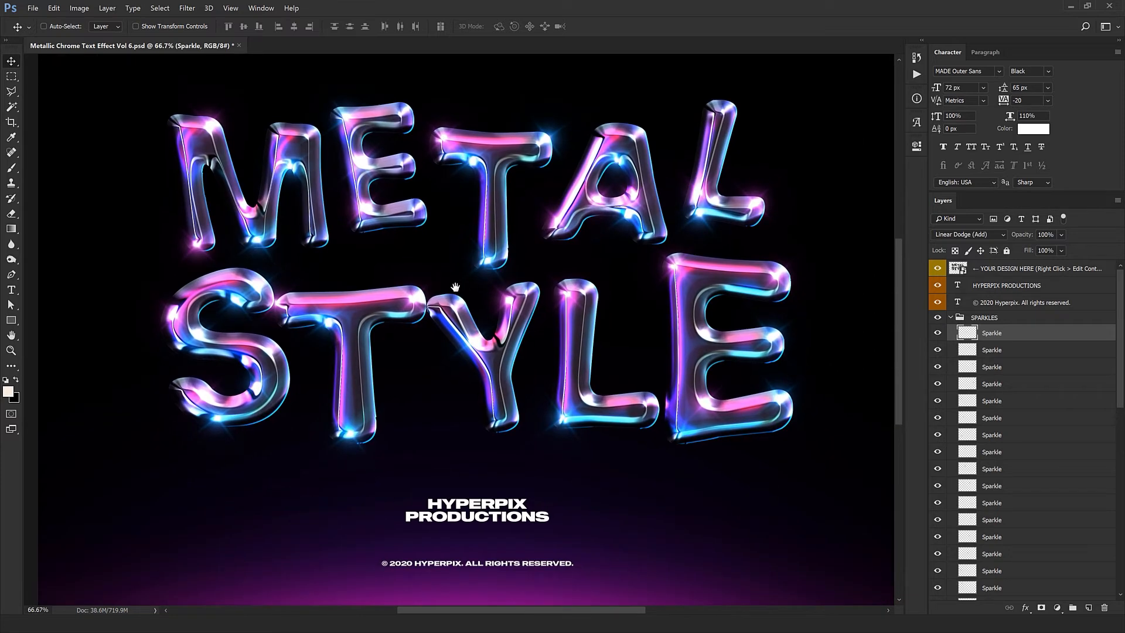
left_click(939, 317)
left_click(938, 318)
left_click(938, 317)
left_click(939, 317)
left_click(938, 317)
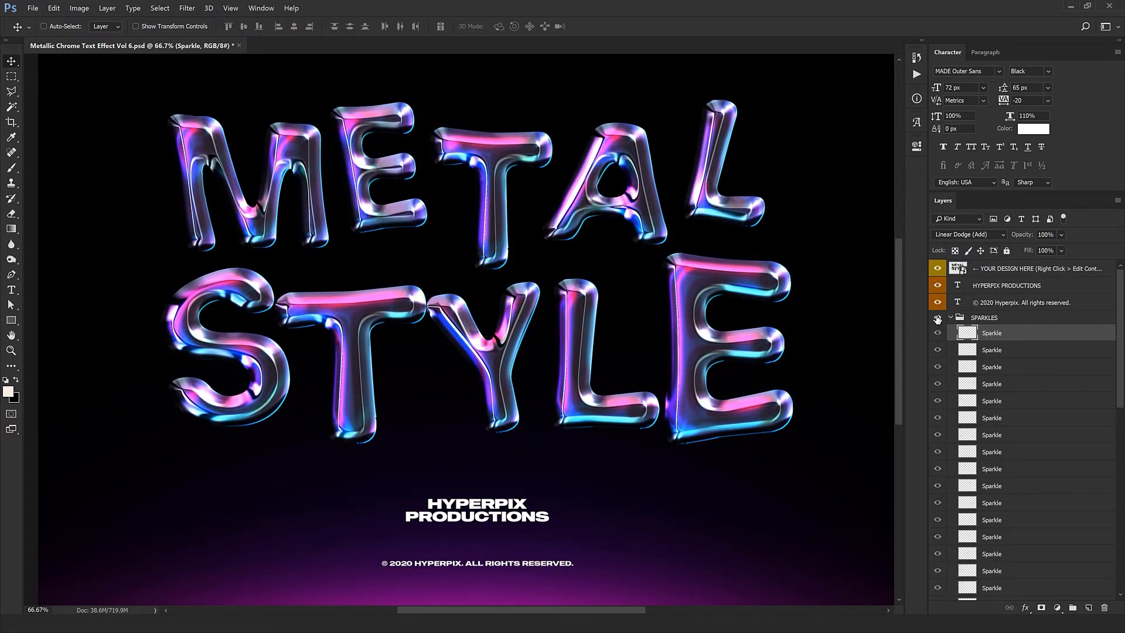
left_click(939, 318)
left_click(938, 317)
left_click(938, 317)
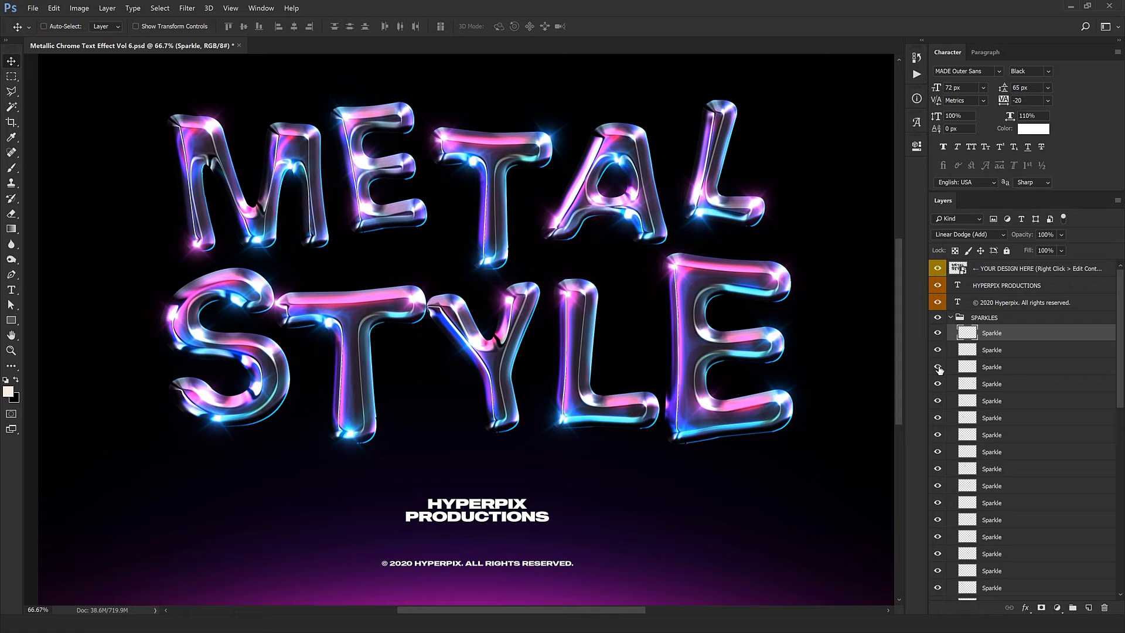
left_click(966, 317)
left_click(951, 317)
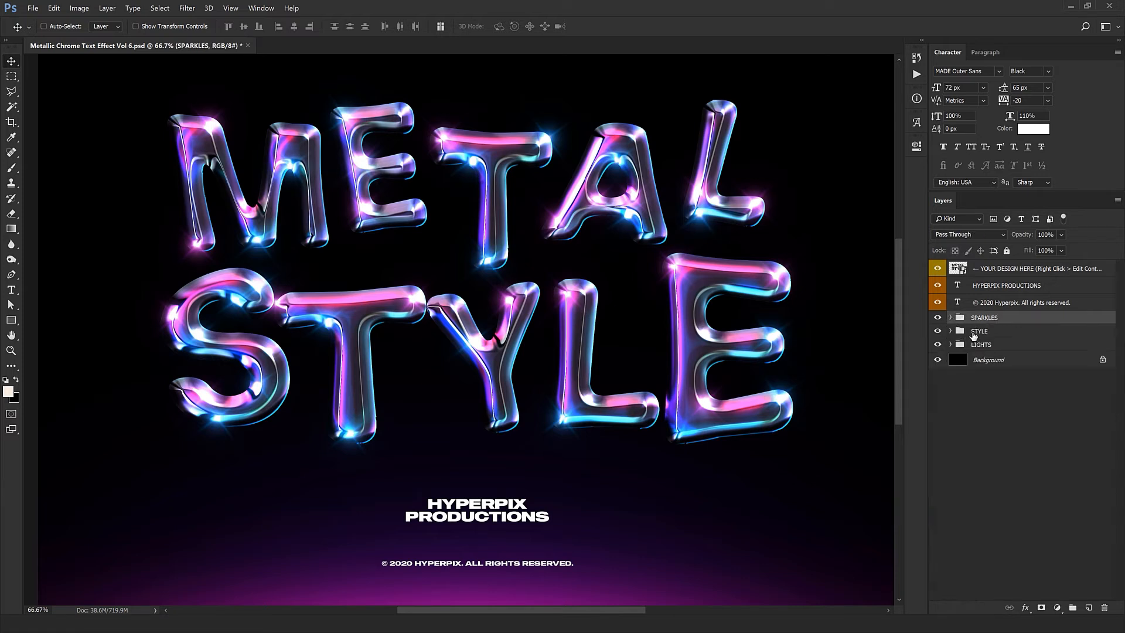
- Expand the LIGHTS group to reach the two Light layers behind the background glow
left_click(974, 333)
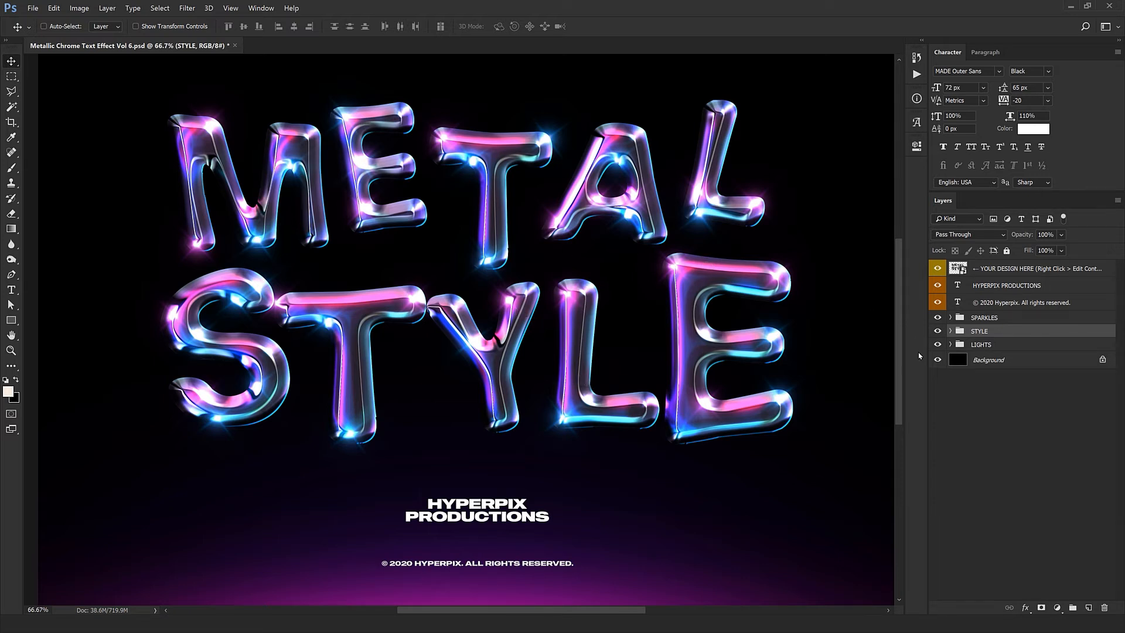
left_click(1000, 346)
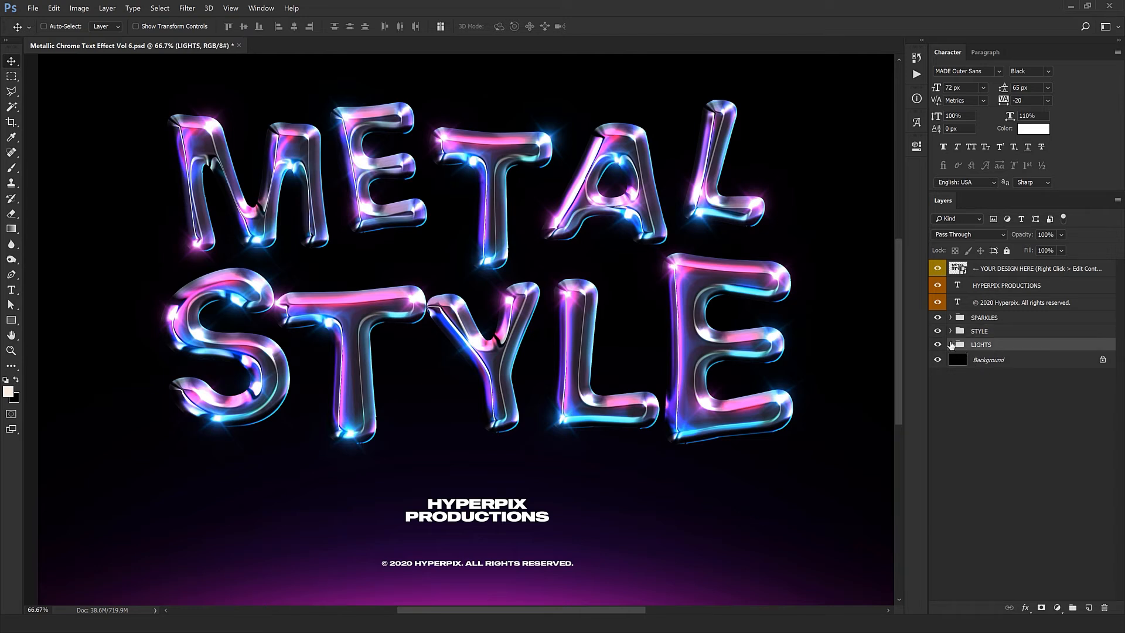
scroll(360, 495, "down", 3)
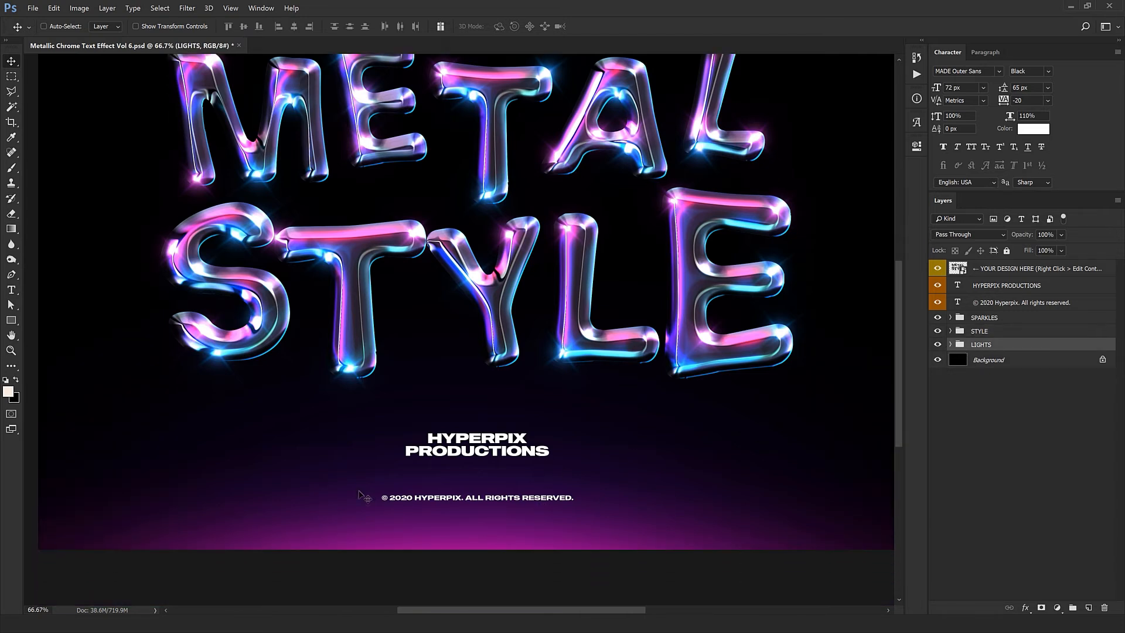
left_click(951, 346)
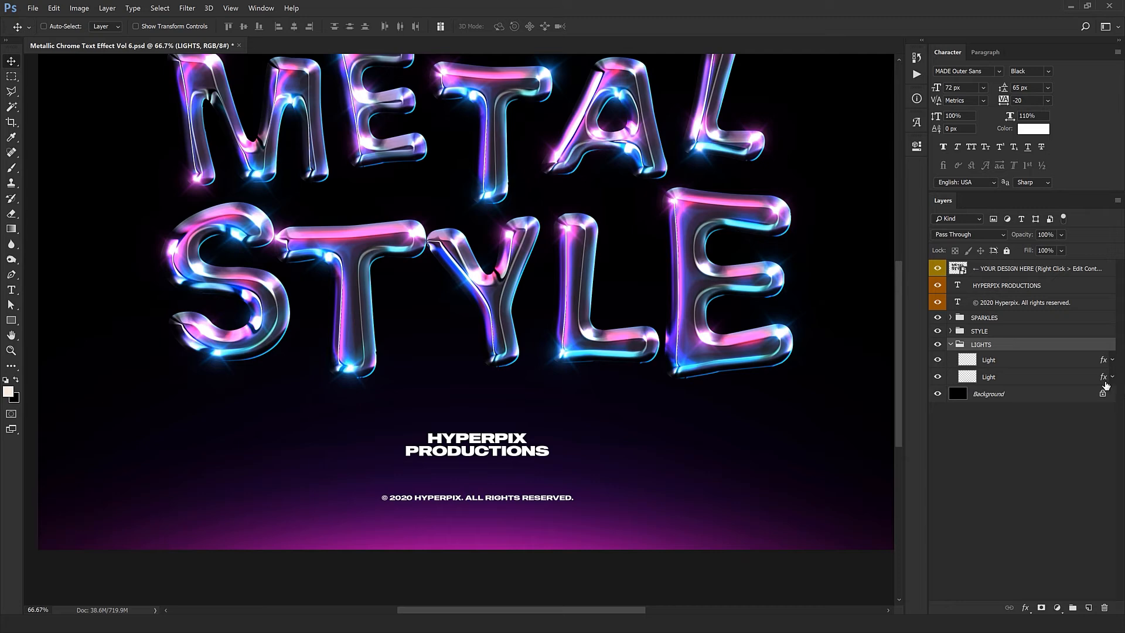
- Try a blue hue for the Color Overlay of the upper Light layer
double_click(1103, 361)
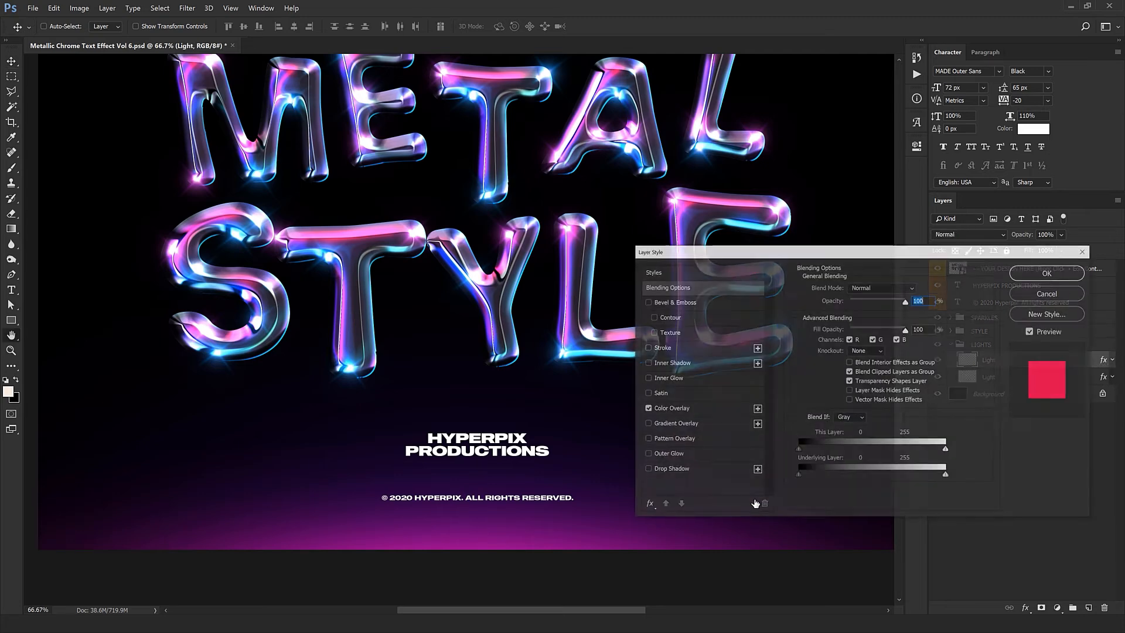
left_click(918, 288)
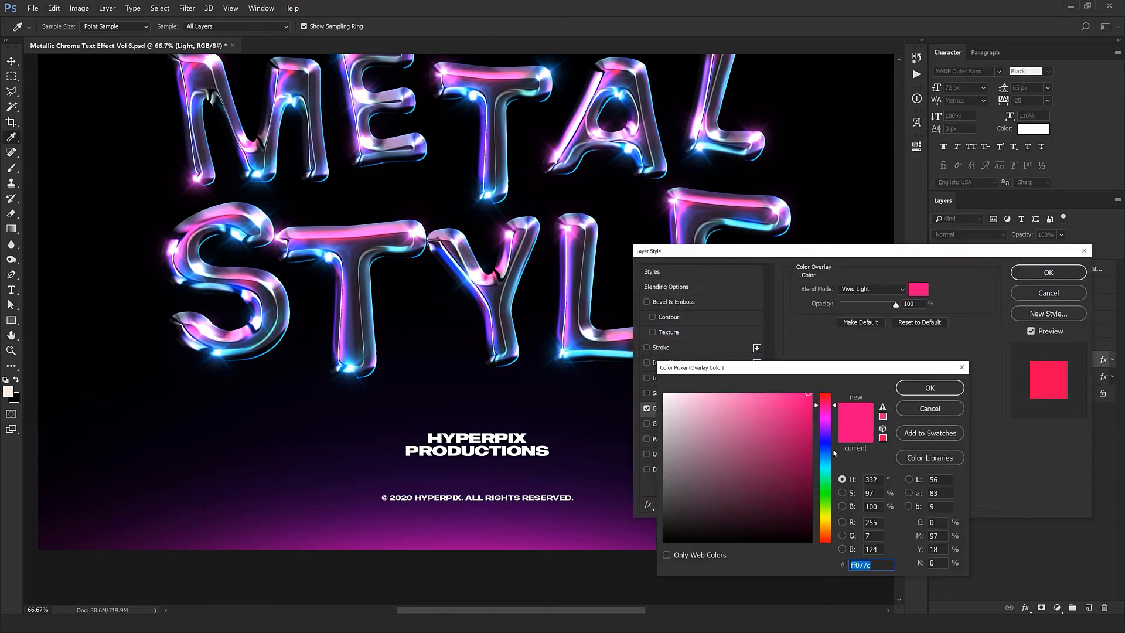
left_click(819, 449)
left_click(930, 409)
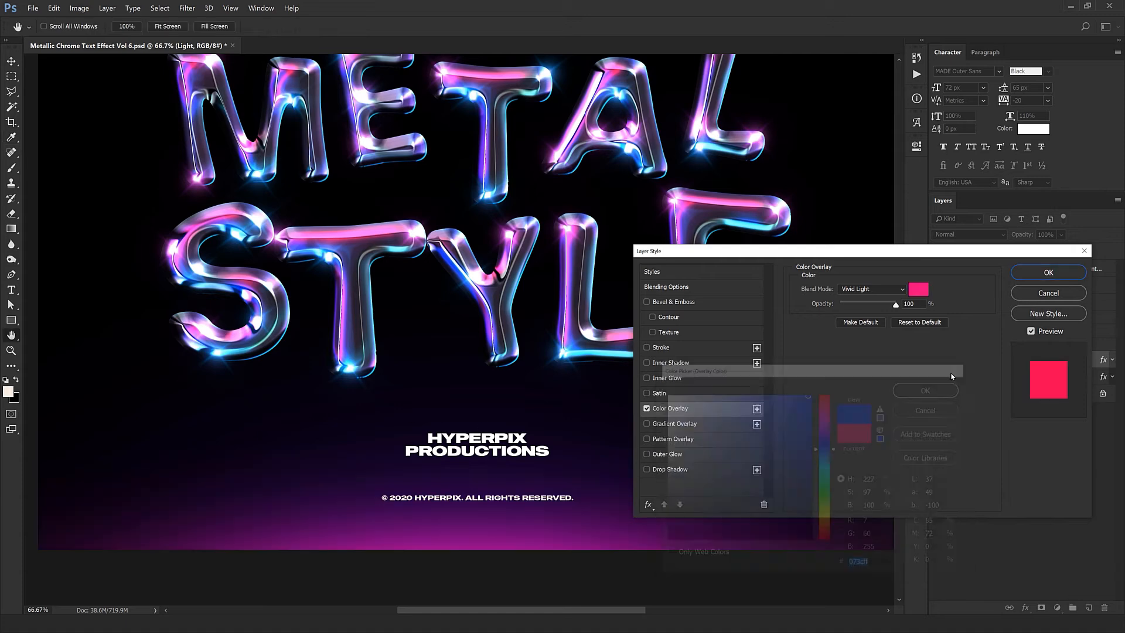
left_click(1049, 272)
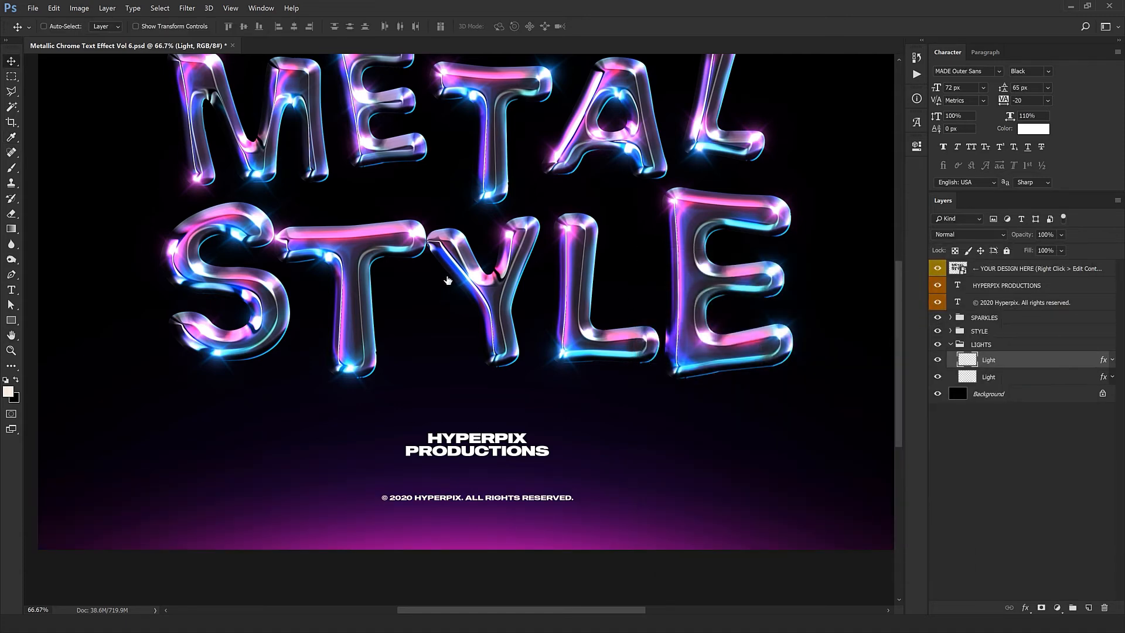
left_click_drag(448, 281, 448, 356)
left_click_drag(491, 257, 403, 278)
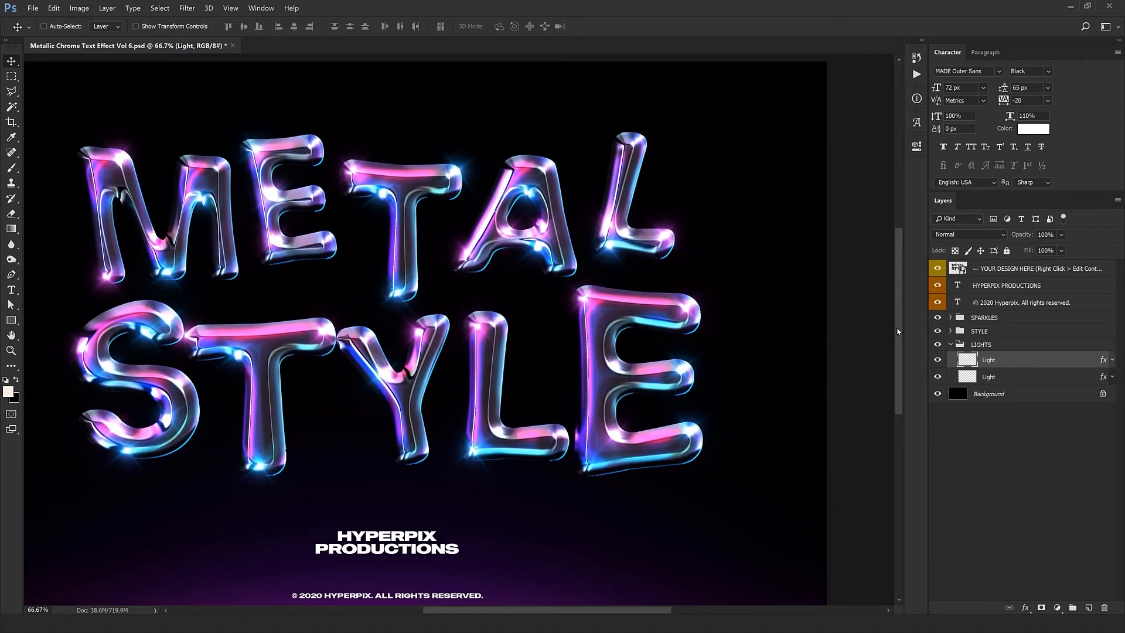
- Open the YOUR DESIGN HERE smart object for editing and bring in the Coca-Cola logo from logo.png, committing its placement
left_click(951, 345)
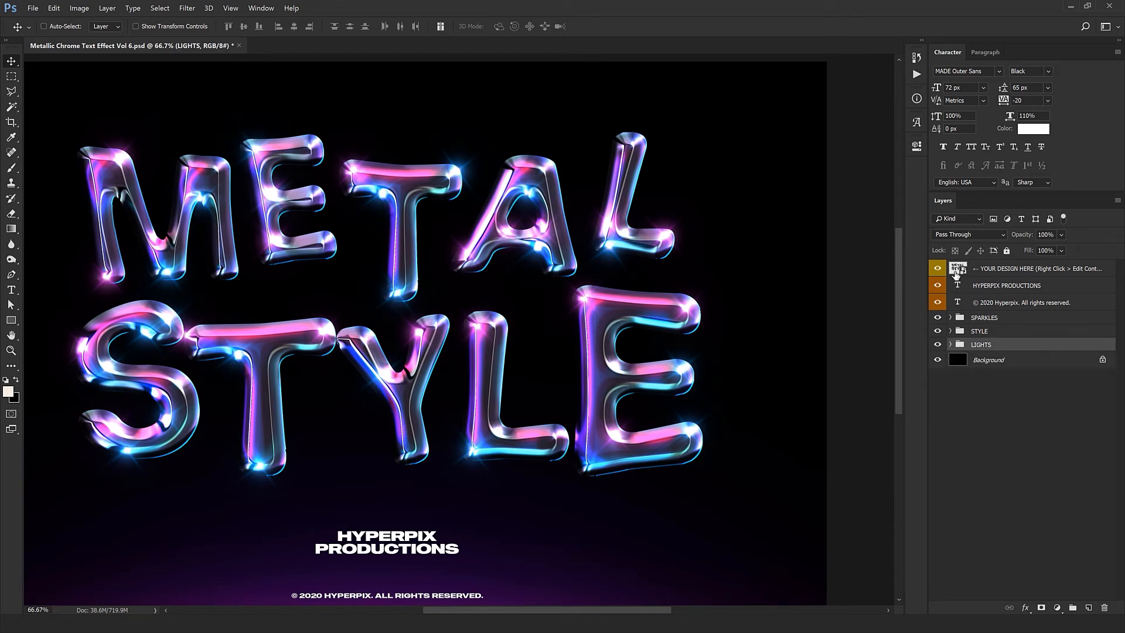
double_click(959, 268)
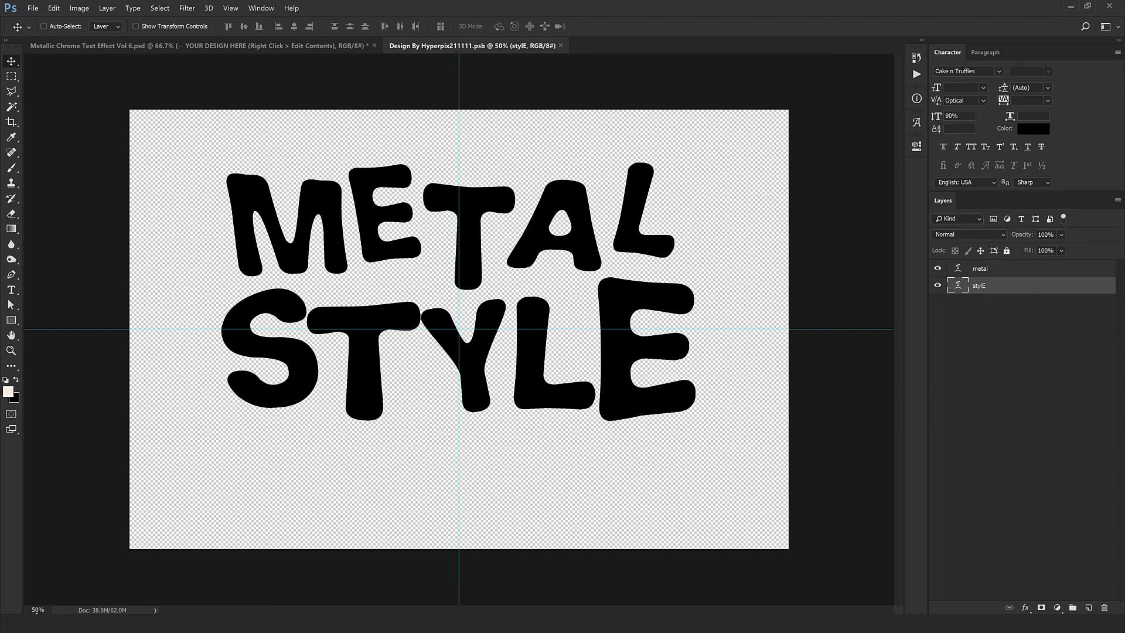
left_click(72, 624)
left_click_drag(93, 54, 551, 298)
key("ctrl+t")
key("Return")
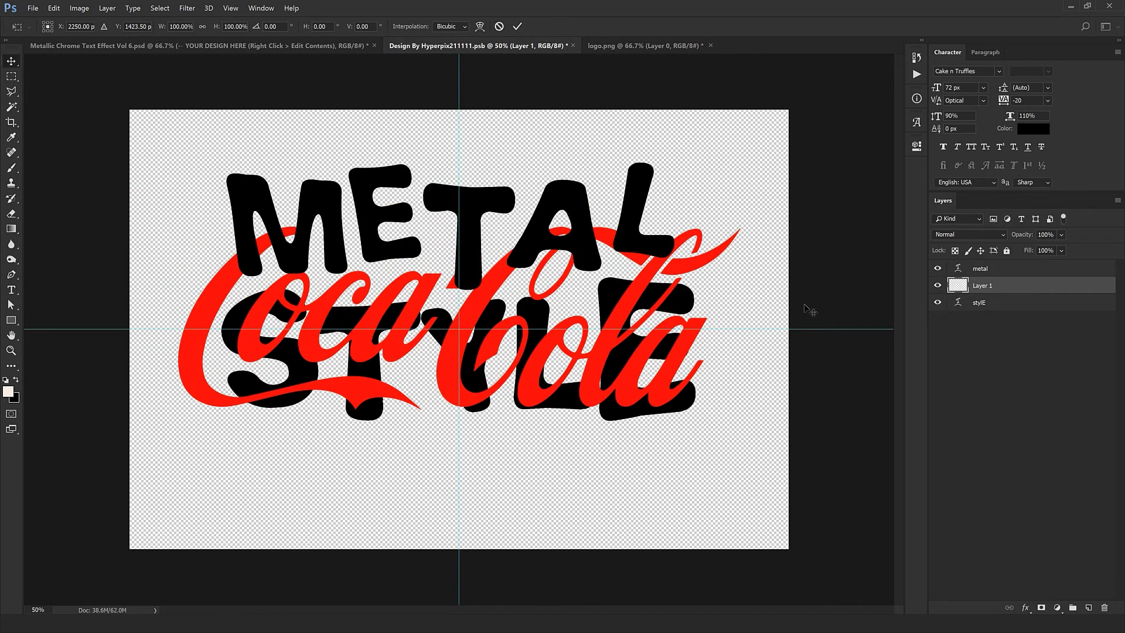
- Delete the metal and stylE text layers and nudge the Coca-Cola logo slightly upward
left_click(1008, 306)
left_click(1007, 274, "ctrl")
left_click(1105, 608)
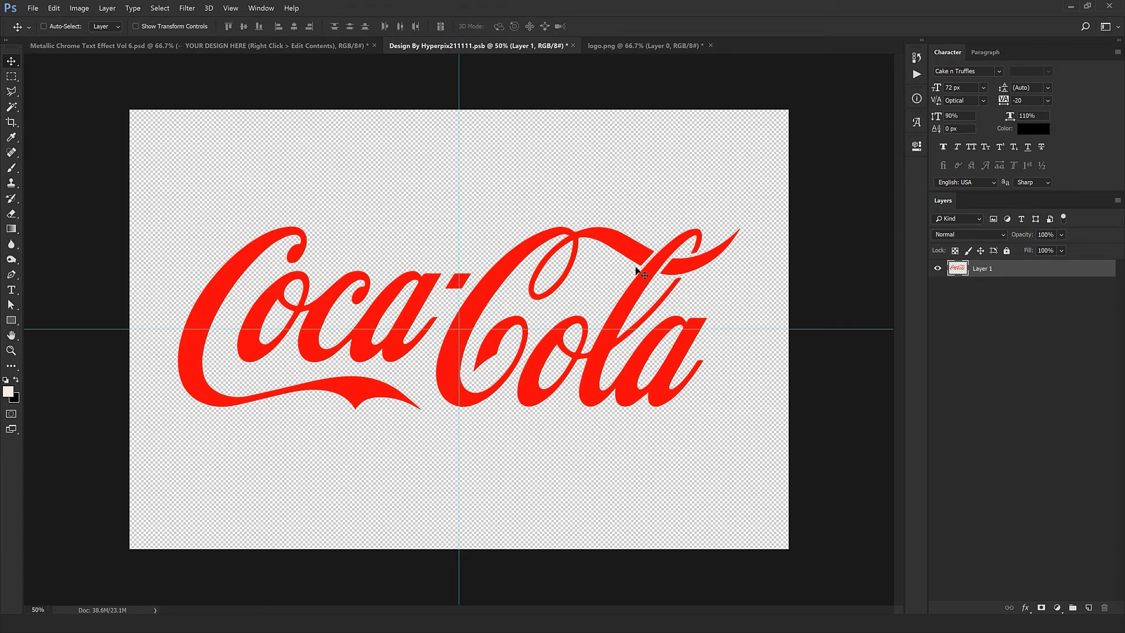
left_click_drag(637, 267, 637, 261)
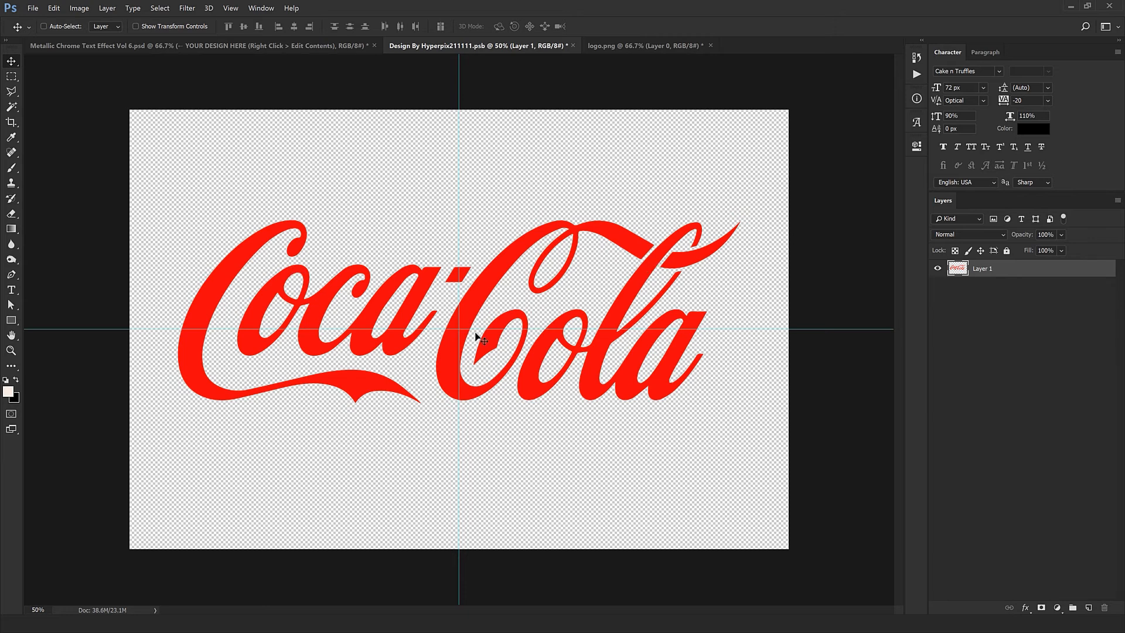
- Close logo.png without saving, and close the smart object with its changes saved to update the chrome effect
left_click(711, 45)
left_click(567, 236)
left_click(574, 46)
left_click(514, 235)
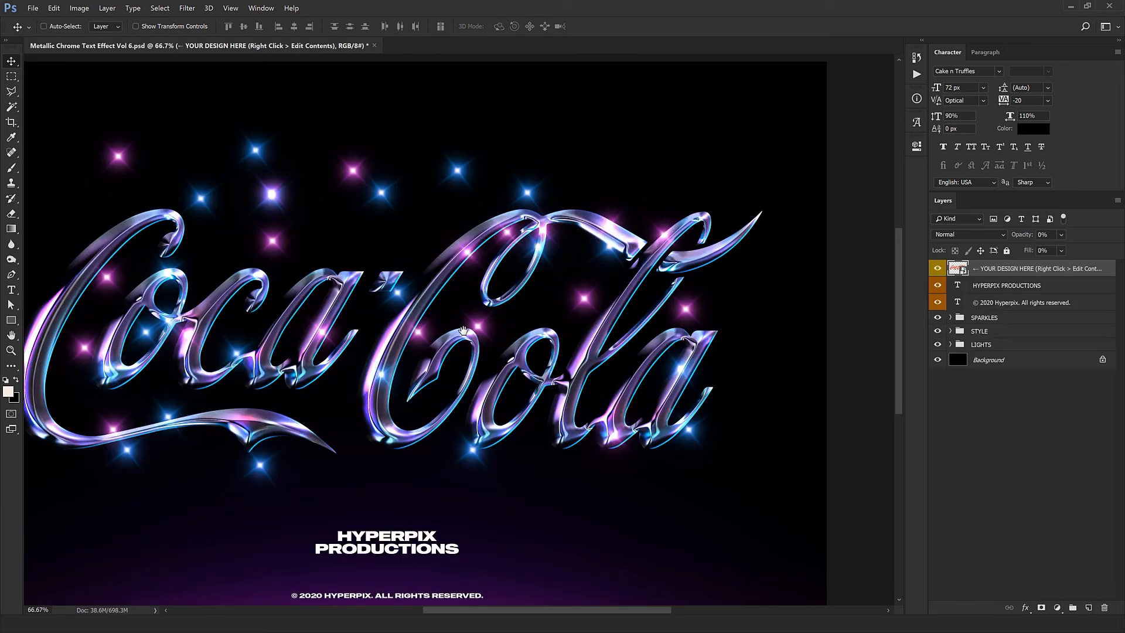
- Expand the SPARKLES group and delete the surplus sparkle layers scattered around the Coca-Cola lettering
left_click_drag(300, 318, 363, 278)
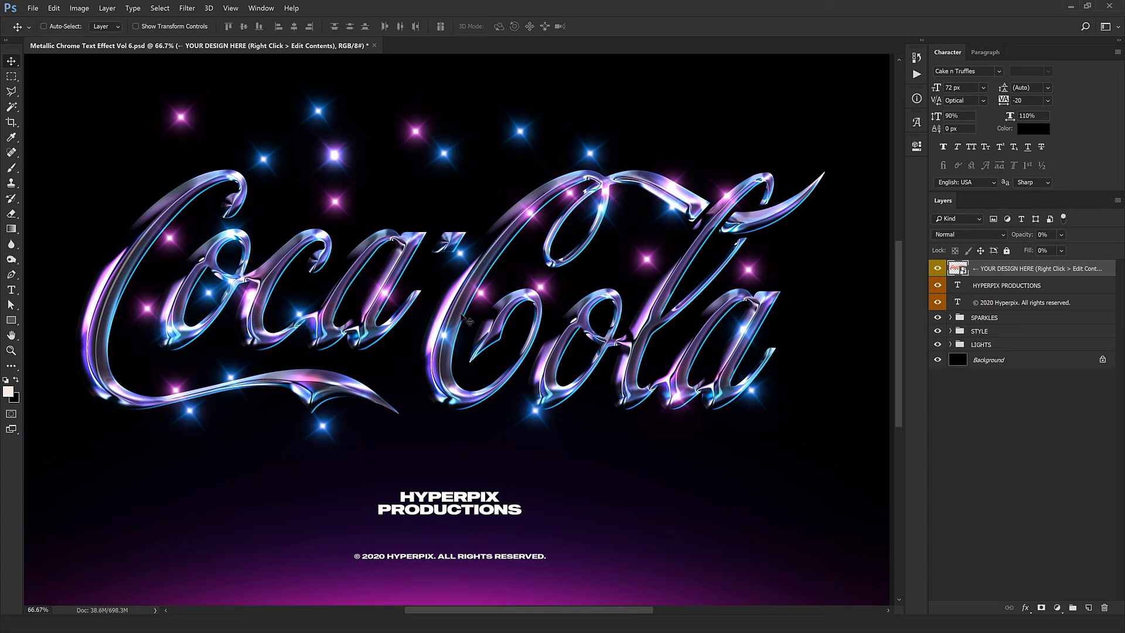
left_click(950, 318)
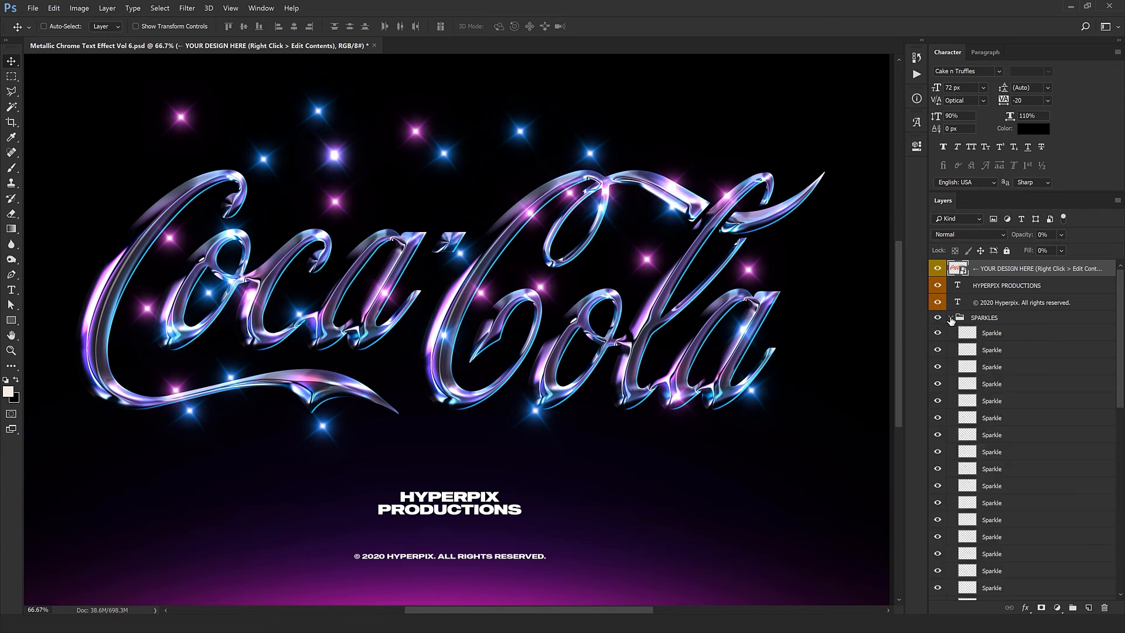
left_click(1003, 334)
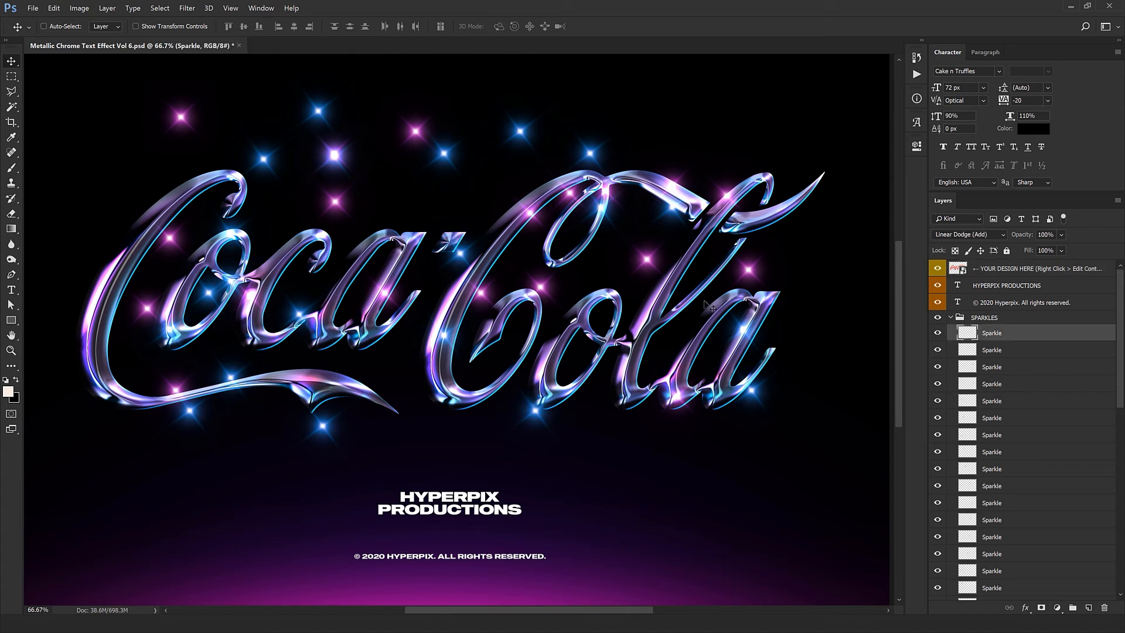
left_click_drag(293, 327, 271, 358)
scroll(997, 364, "down", 10)
left_click(997, 364, "shift")
key("Delete")
- Place blue and pink sparkles onto the highlights across the Coca-Cola lettering
left_click_drag(323, 426, 346, 426)
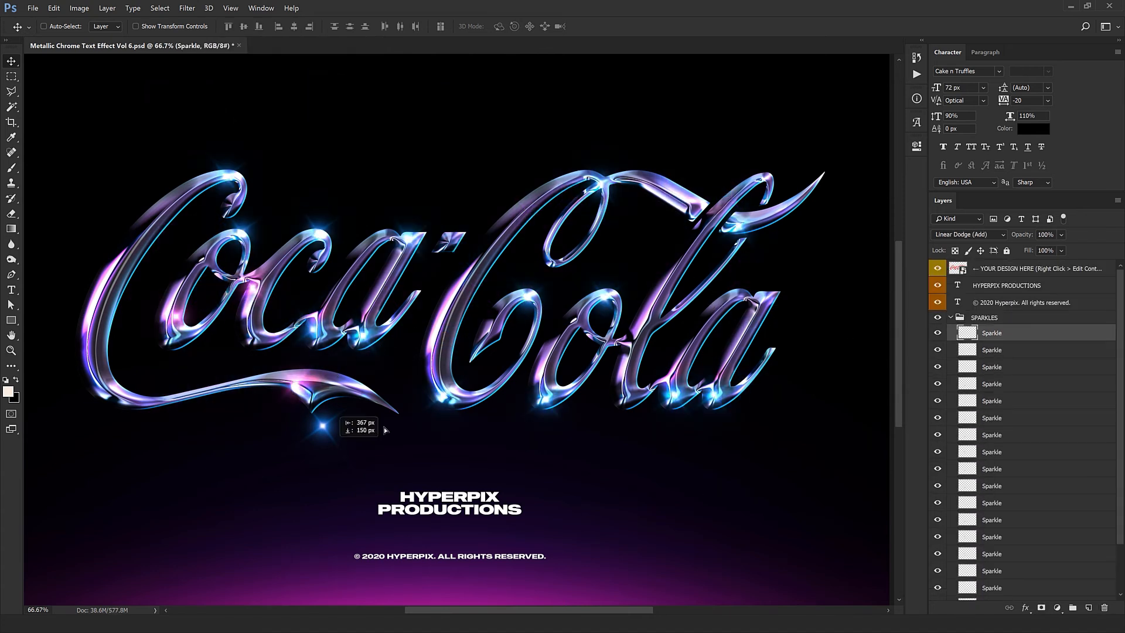
left_click_drag(663, 352, 712, 489)
left_click_drag(680, 582, 540, 449)
left_click(1038, 268)
scroll(1025, 433, "down", 10)
left_click(996, 592)
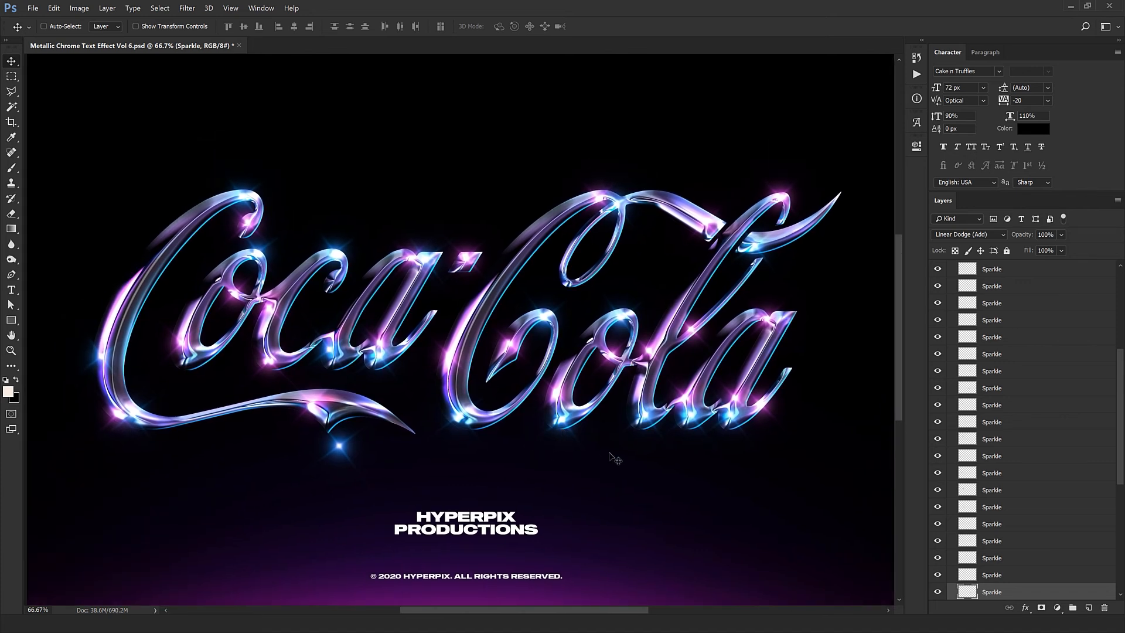
- Remove the stray blue sparkle below the swoosh of the Coca-Cola lettering
scroll(573, 434, "down", 1)
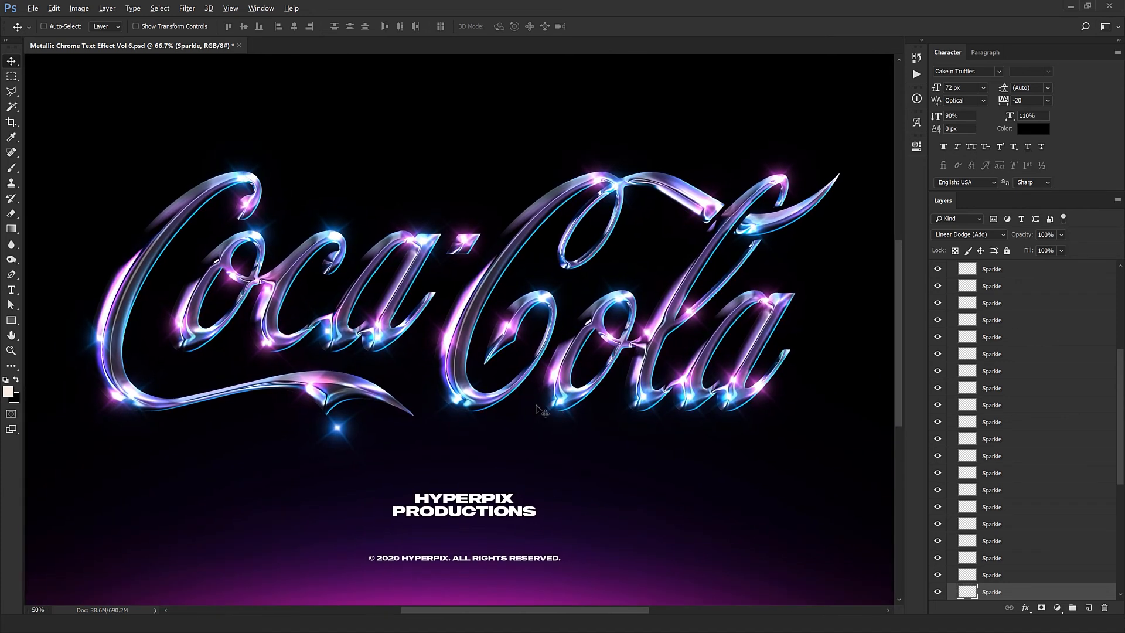
scroll(539, 410, "down", 1)
right_click(364, 416)
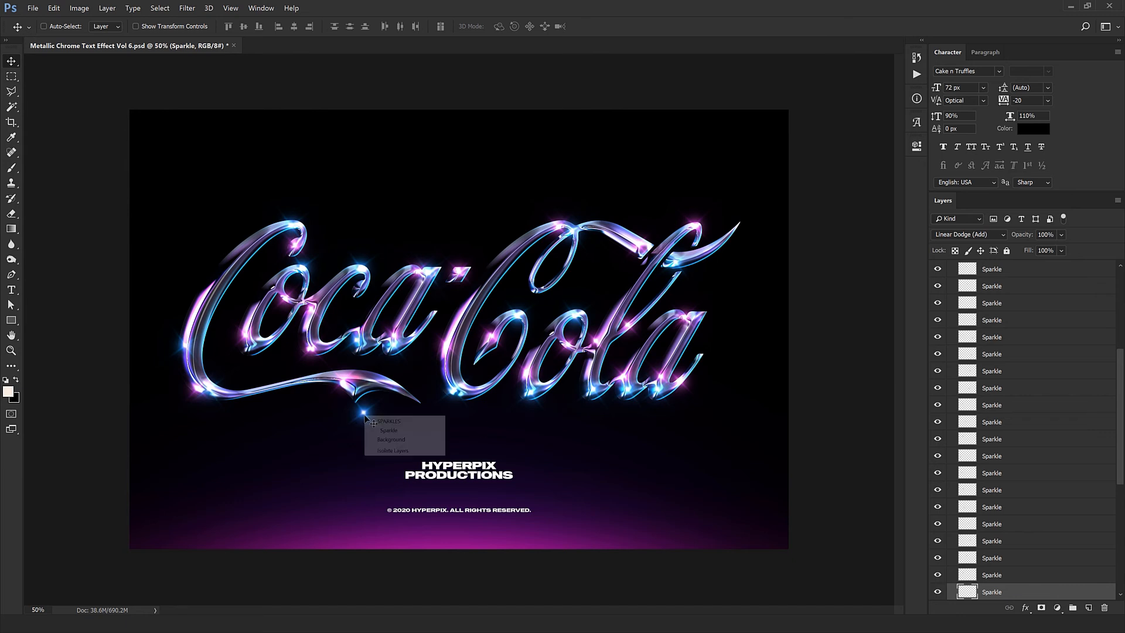
left_click(399, 431)
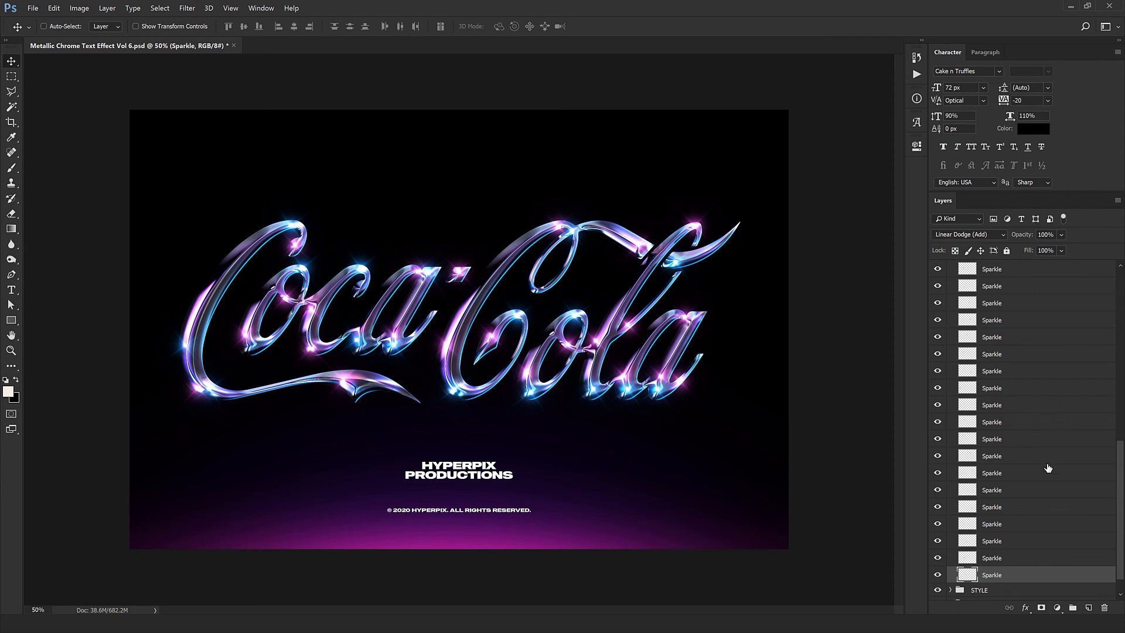
- Hide the LIGHTS group and the Background layer to leave the artwork on transparency
scroll(1049, 468, "down", 2)
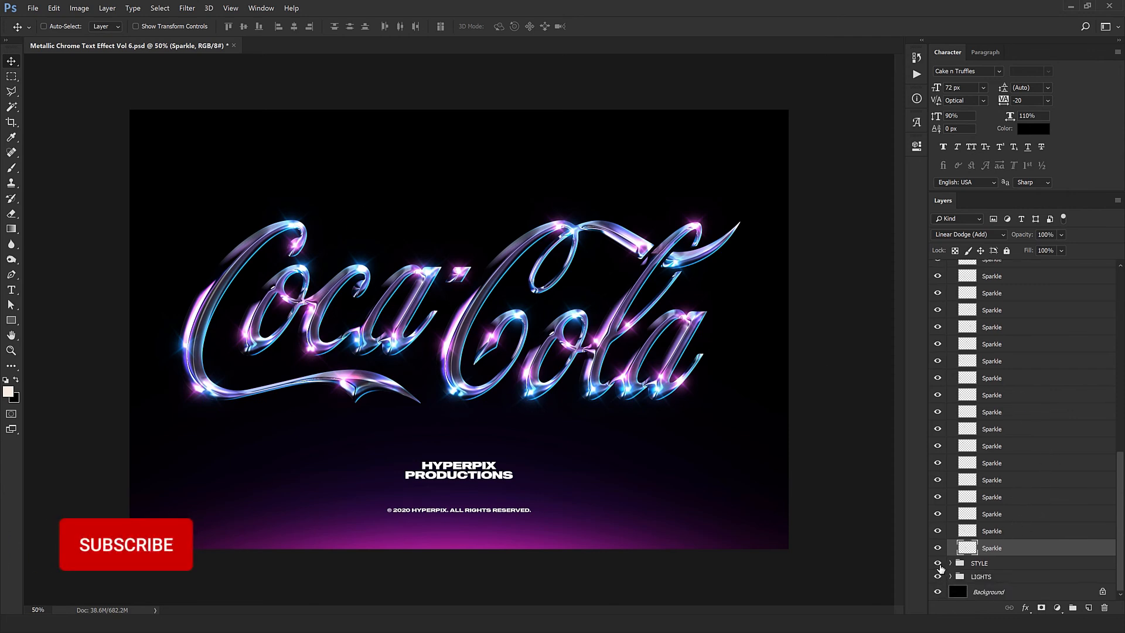
left_click_drag(938, 578, 939, 592)
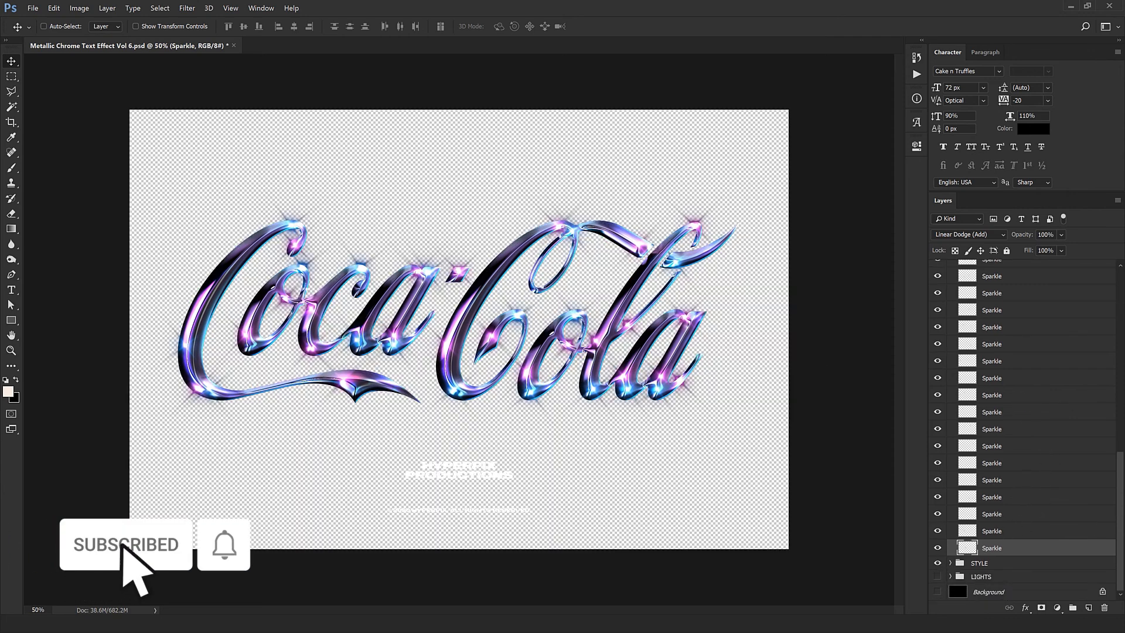
- Hide the YOUR DESIGN HERE layer and compare the artwork with the SPARKLES group hidden and shown, leaving the group visible
scroll(982, 318, "up", 5)
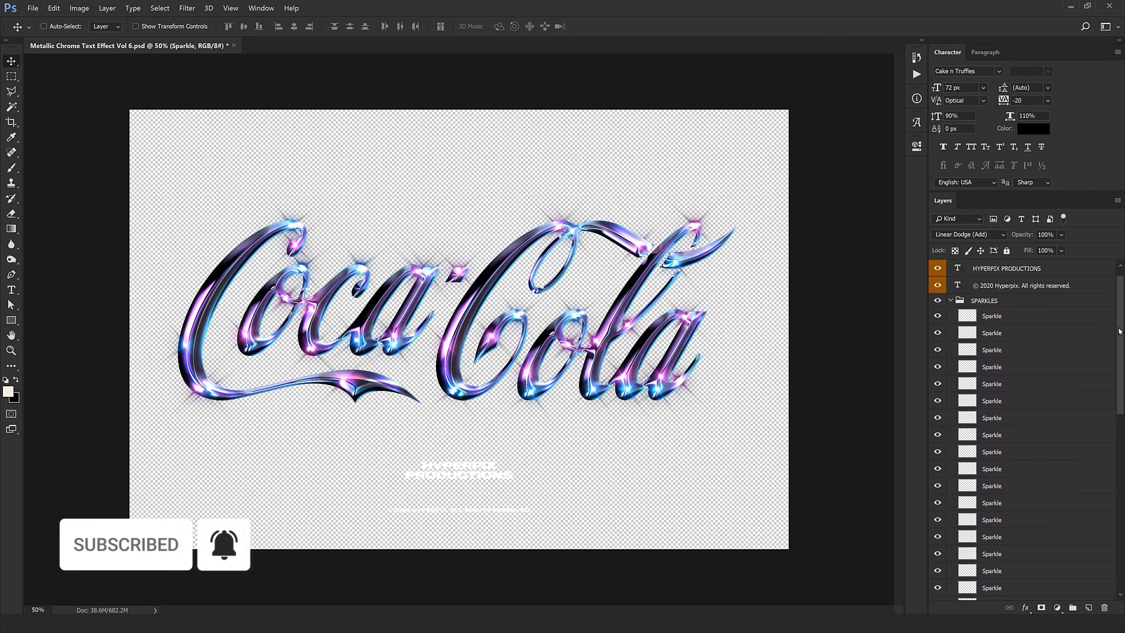
left_click(983, 318)
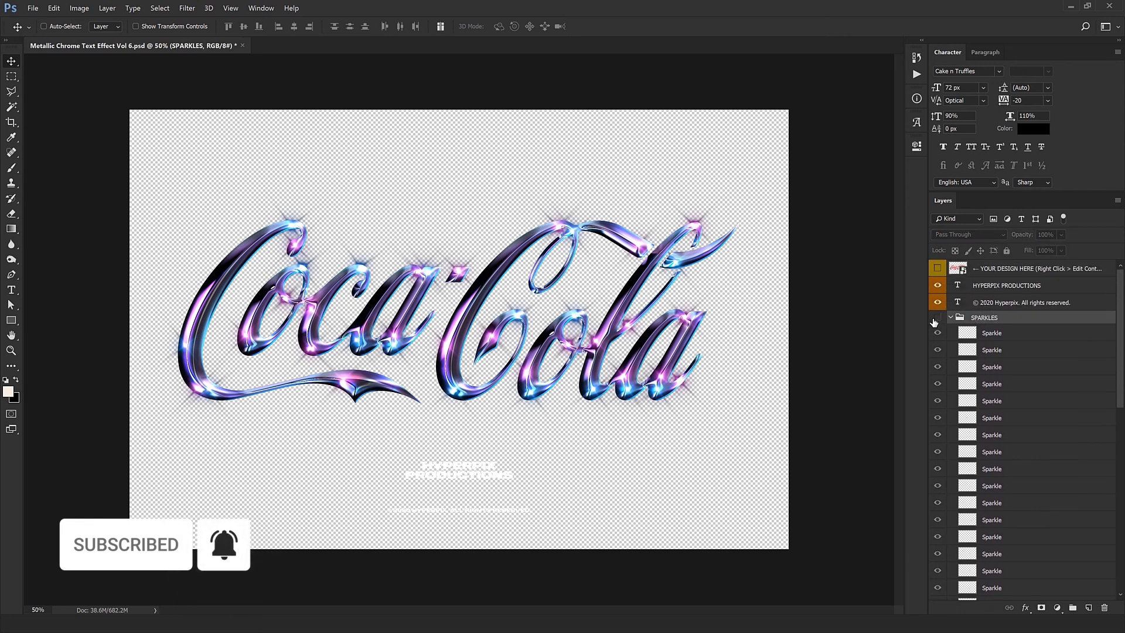
left_click(936, 320)
left_click(936, 320)
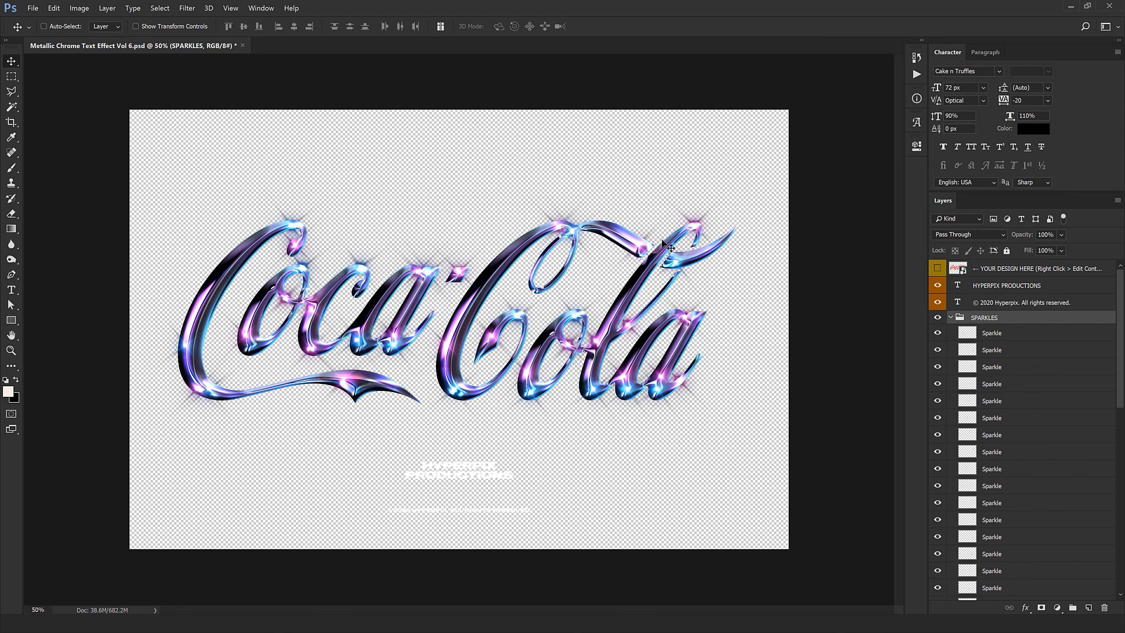